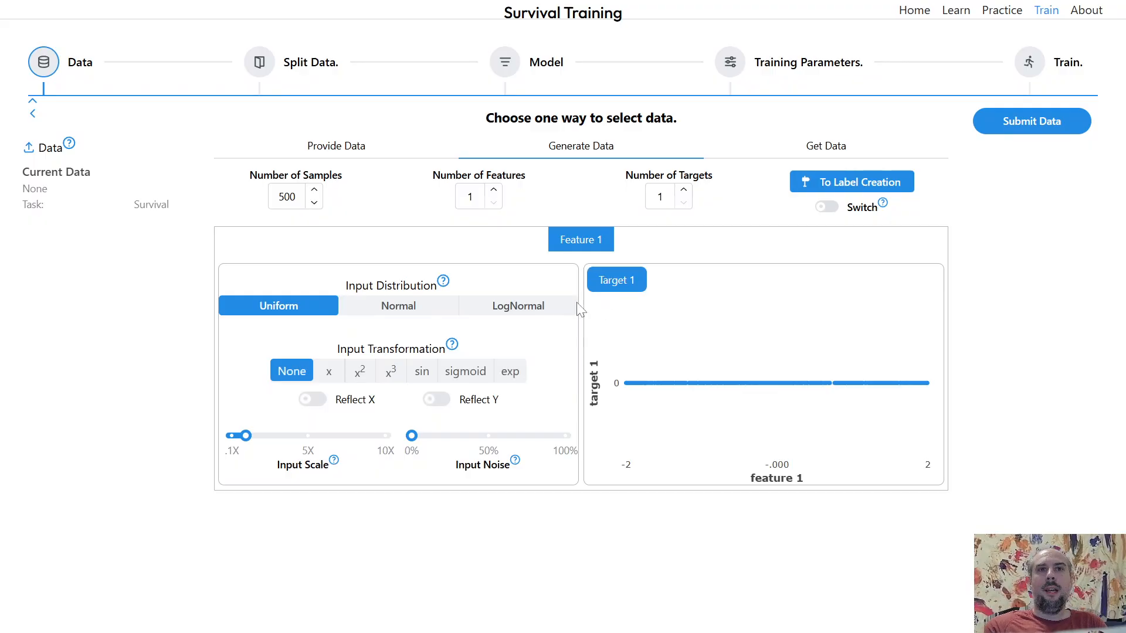
# - Use a linear x feature transformation and lower the risk scale to about 50% in label creation
pyautogui.click(330, 376)
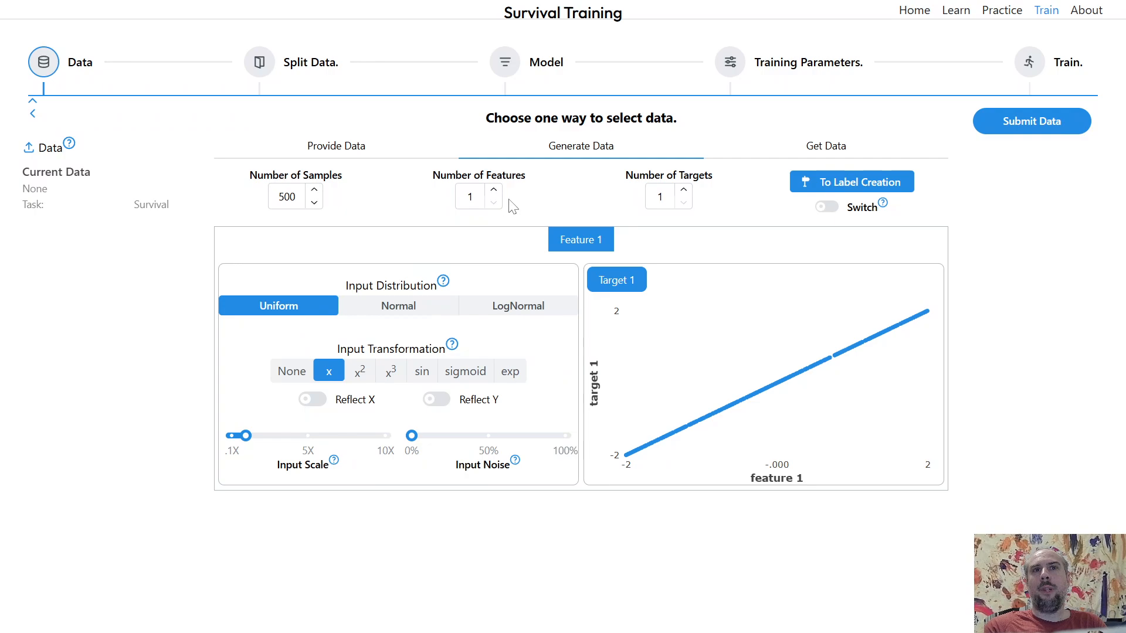
pyautogui.click(815, 188)
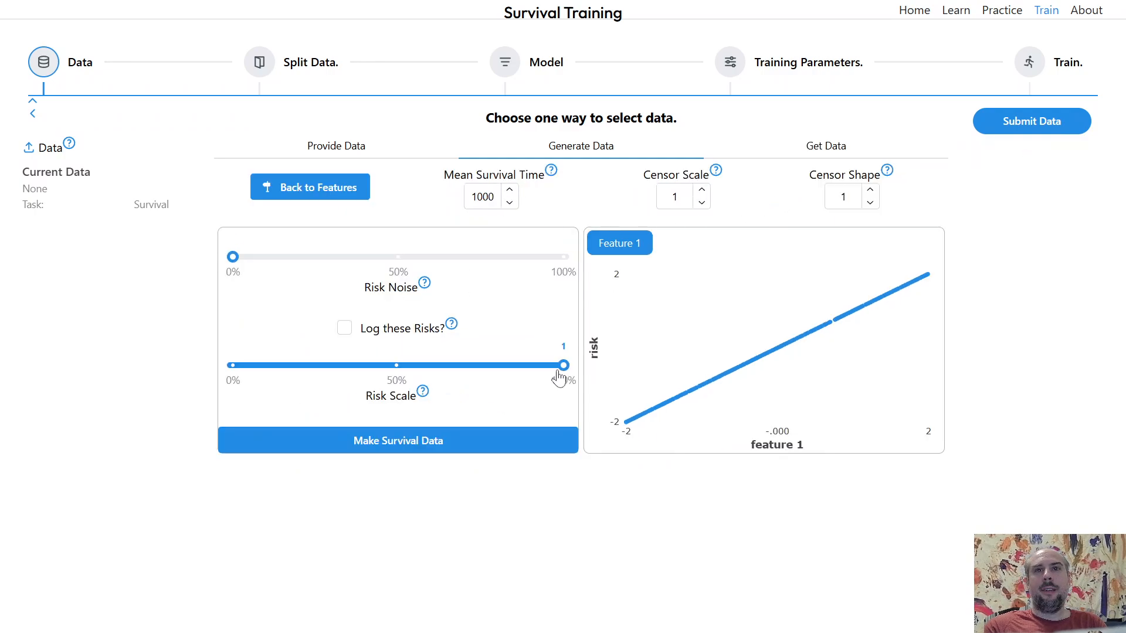
pyautogui.moveTo(564, 366); pyautogui.dragTo(399, 378)
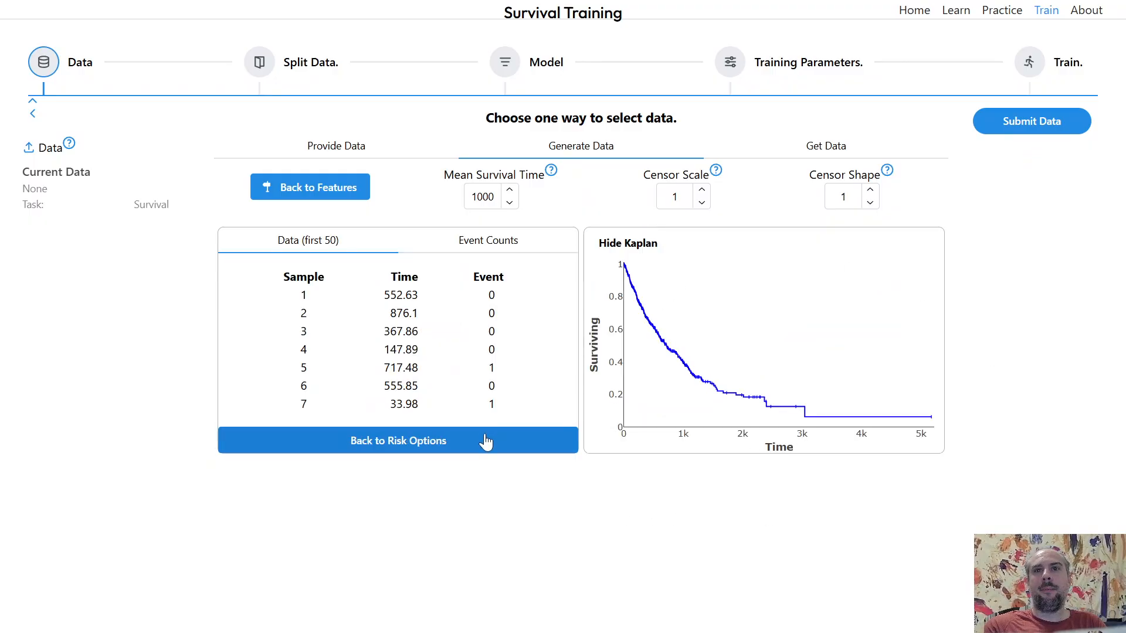
# - Submit the generated survival data and run the optimal cutoff search in its analysis
pyautogui.click(1043, 138)
pyautogui.click(1037, 210)
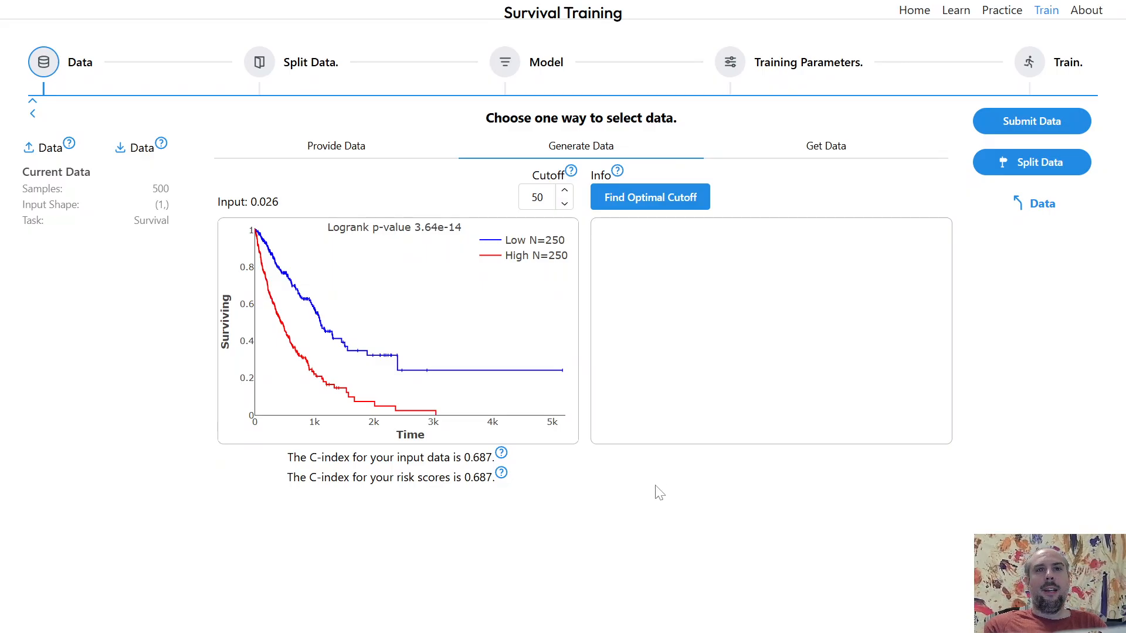
pyautogui.click(672, 200)
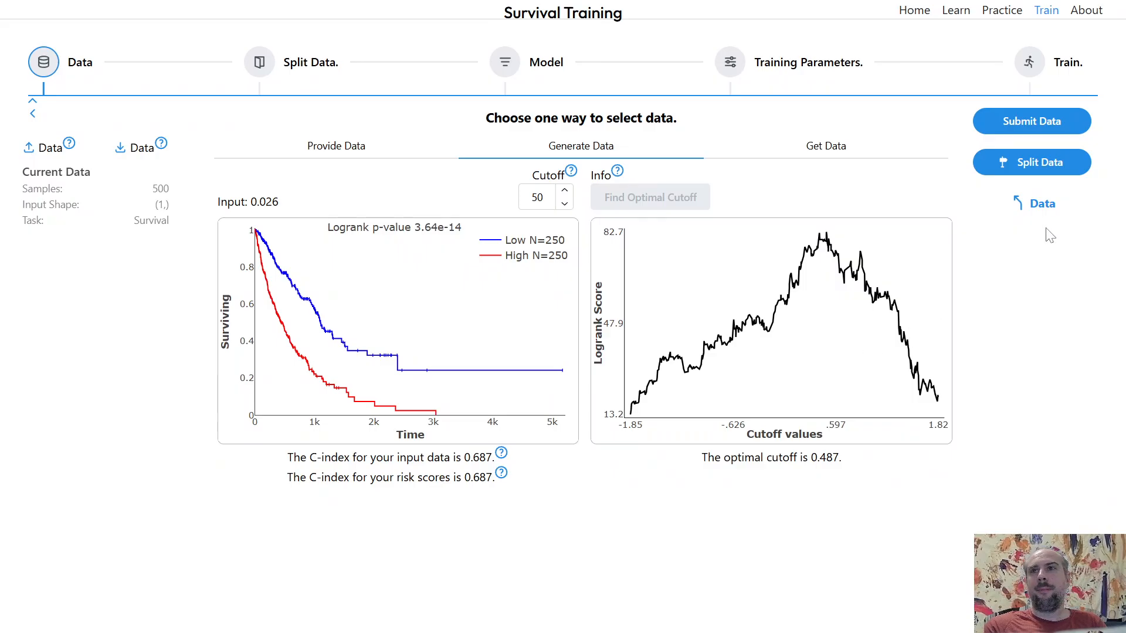
# - Regenerate survival data from an x² feature transformation with the risk scale about 42%, and open its analysis
pyautogui.click(1043, 204)
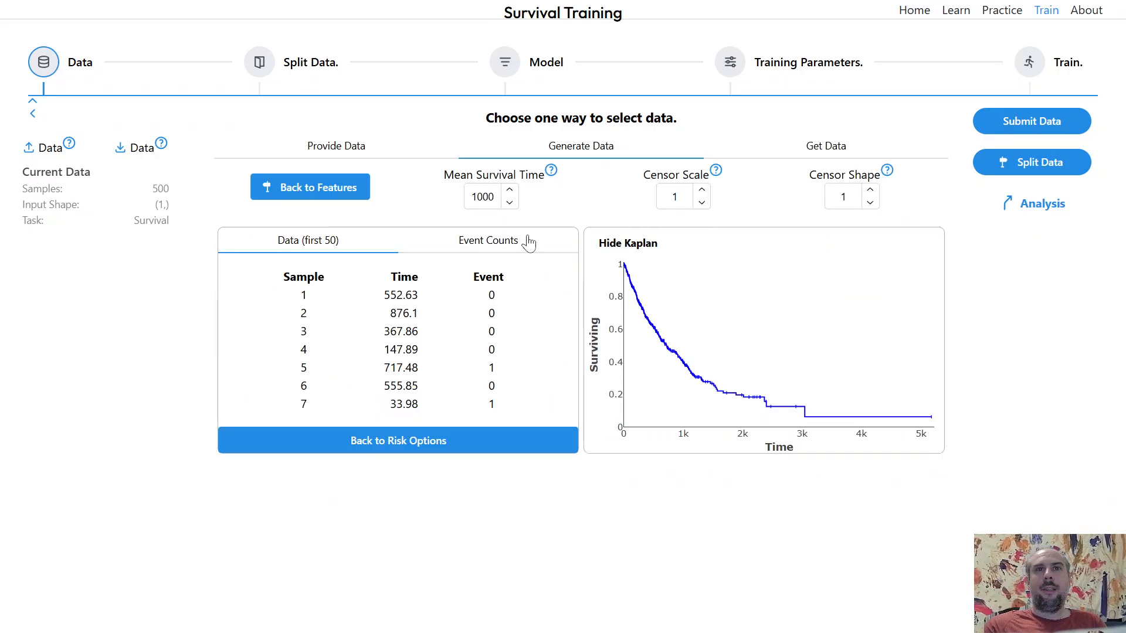
pyautogui.click(360, 195)
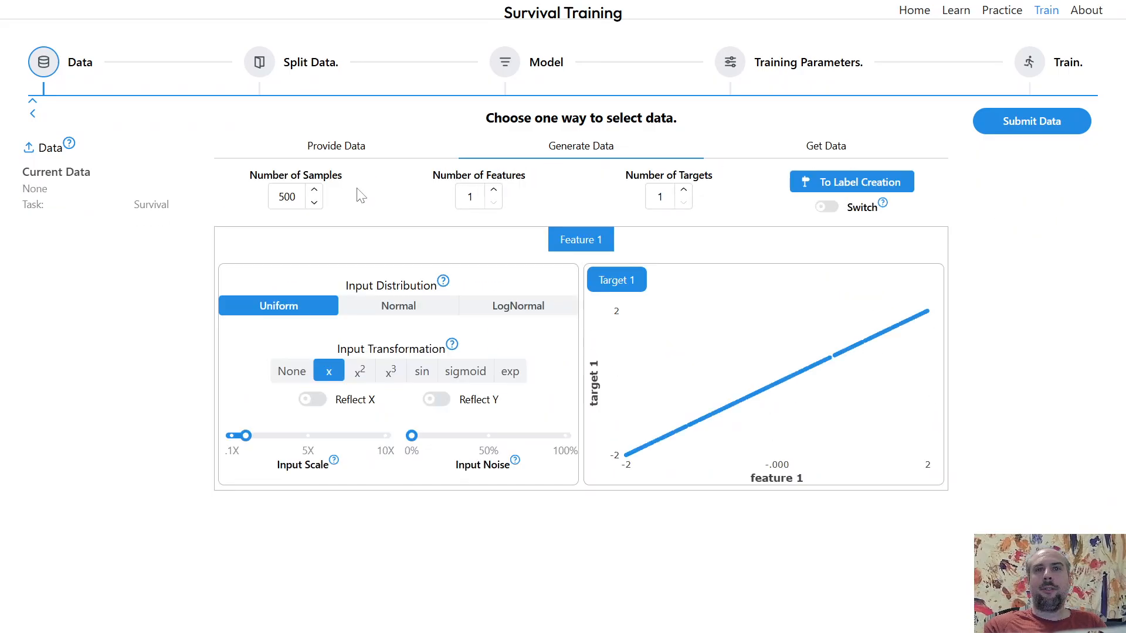
pyautogui.click(356, 375)
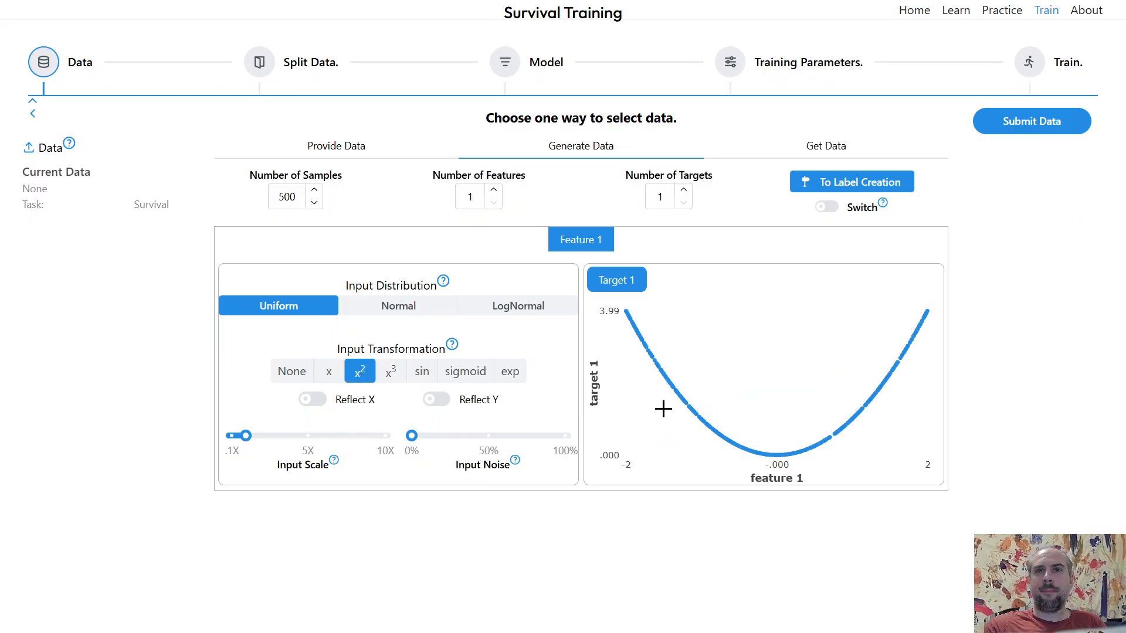
pyautogui.click(851, 182)
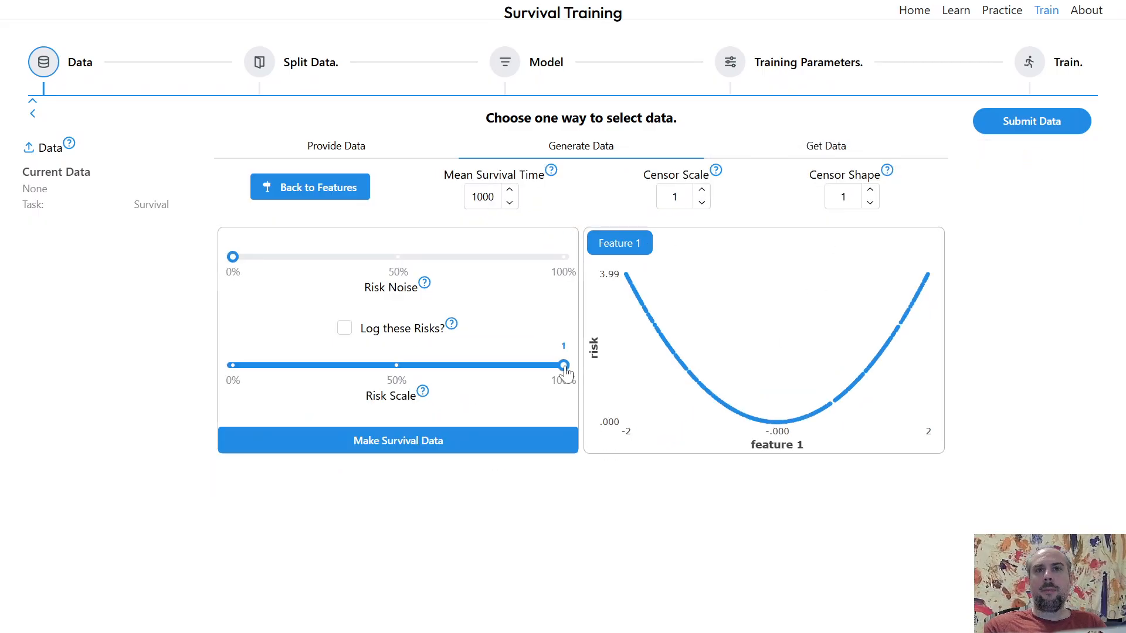
pyautogui.moveTo(564, 366); pyautogui.dragTo(373, 379)
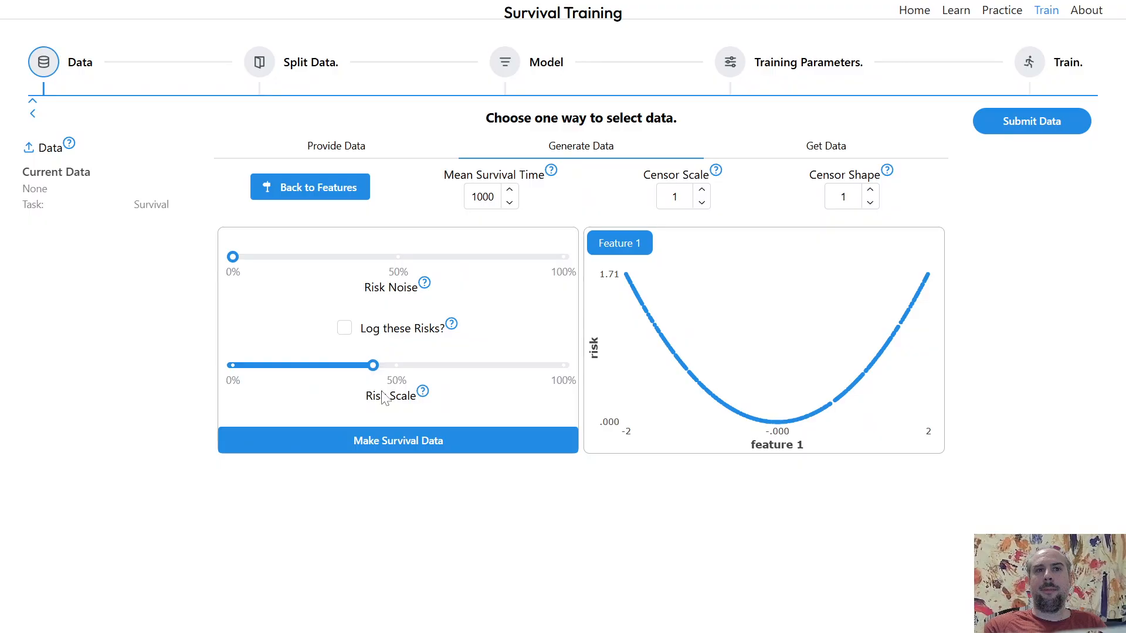
pyautogui.click(447, 447)
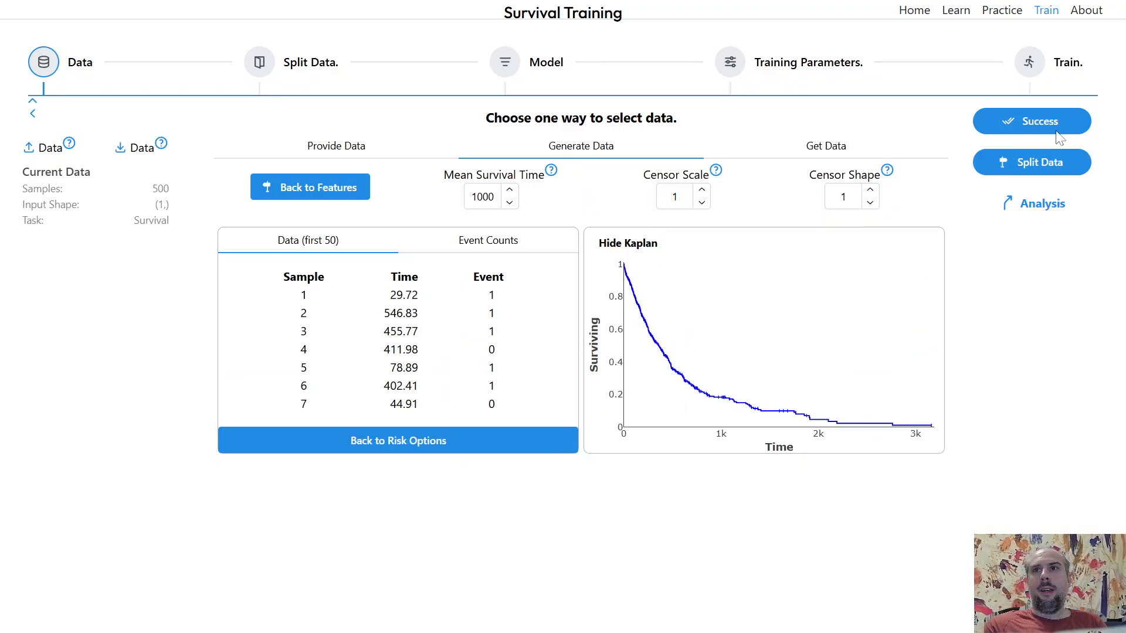
pyautogui.click(1035, 204)
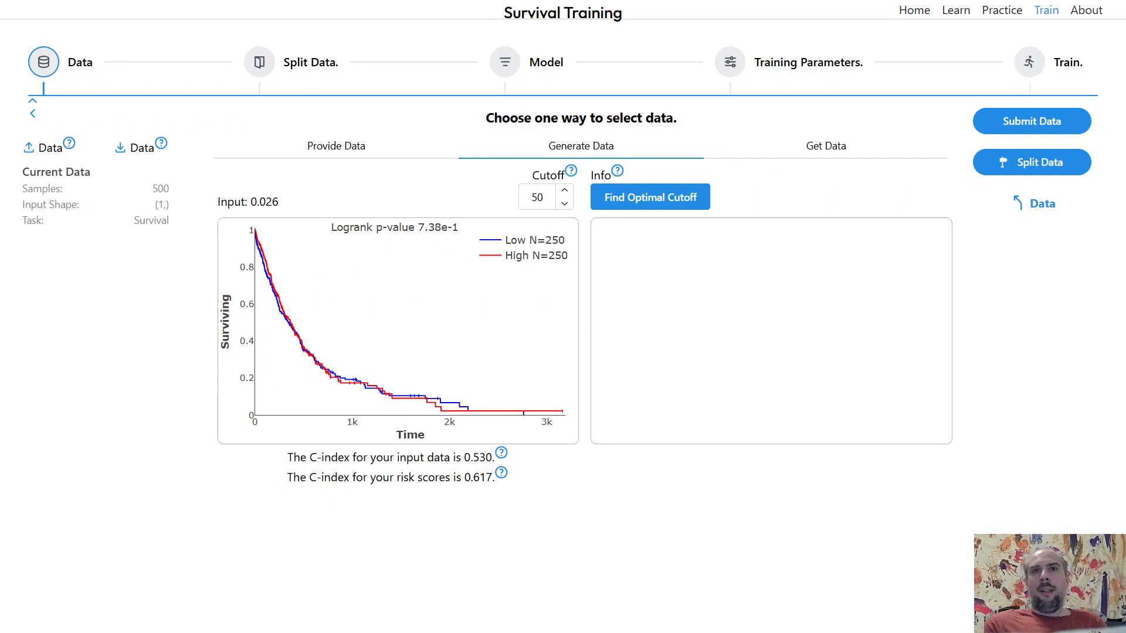
# - Remake the x² survival data with the risk scale about 43%, submit it and open its analysis
pyautogui.click(1040, 207)
pyautogui.click(363, 194)
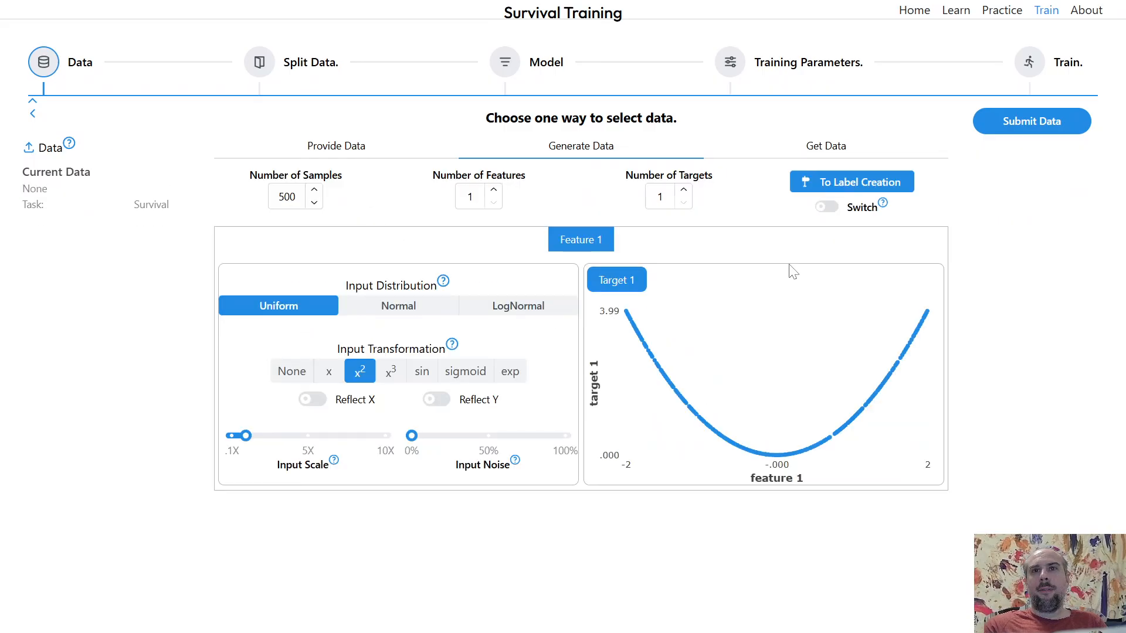
pyautogui.click(824, 189)
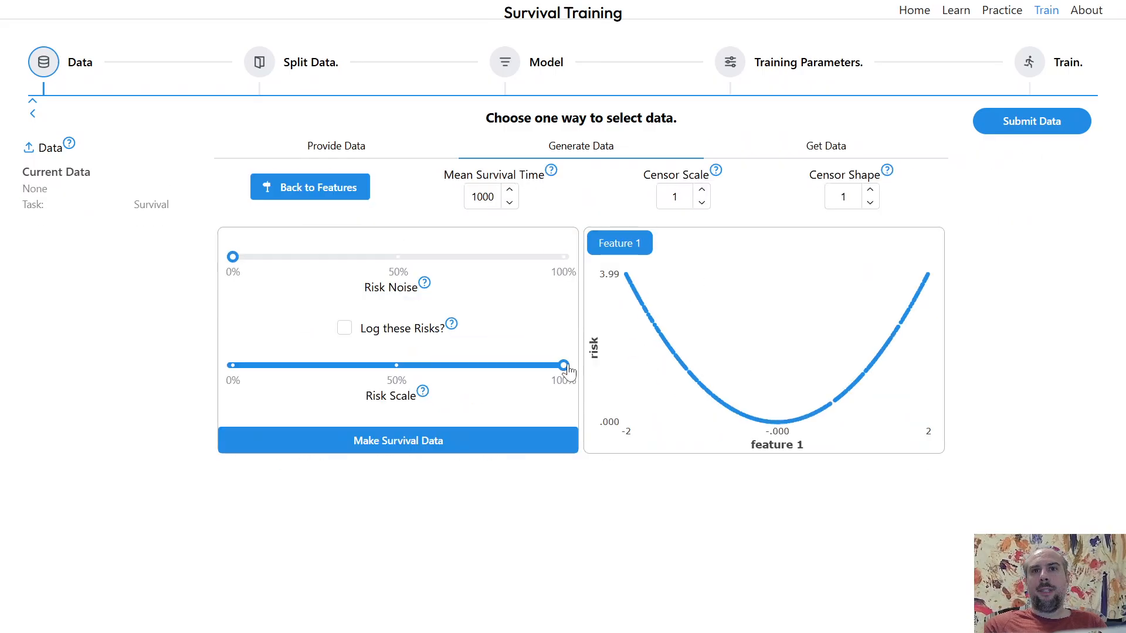
pyautogui.moveTo(564, 365); pyautogui.dragTo(376, 365)
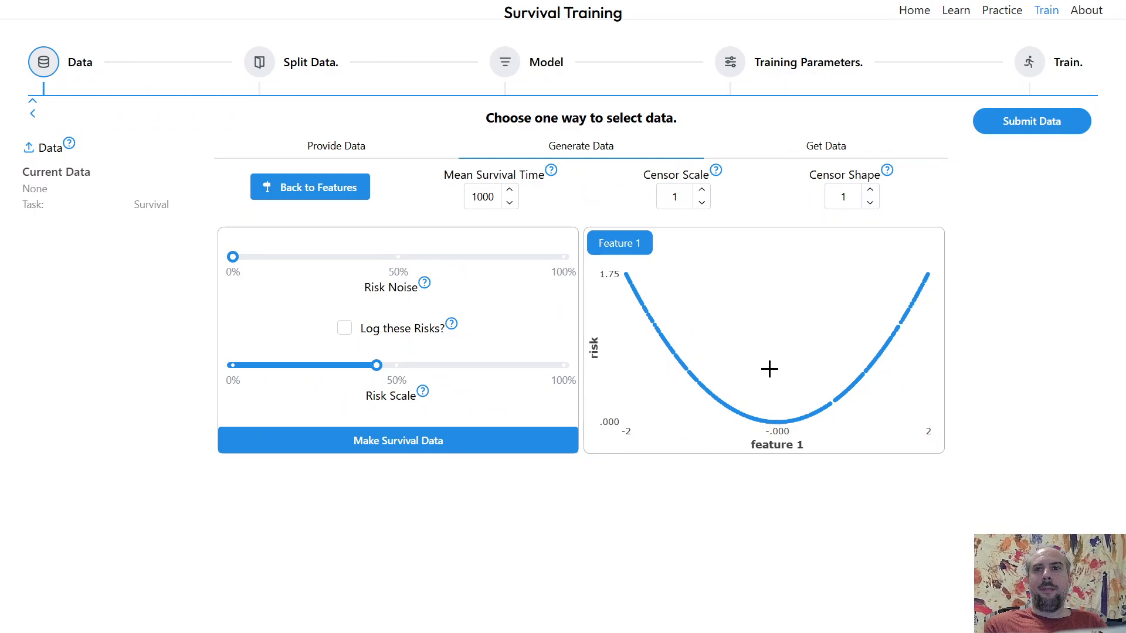
pyautogui.moveTo(778, 422)
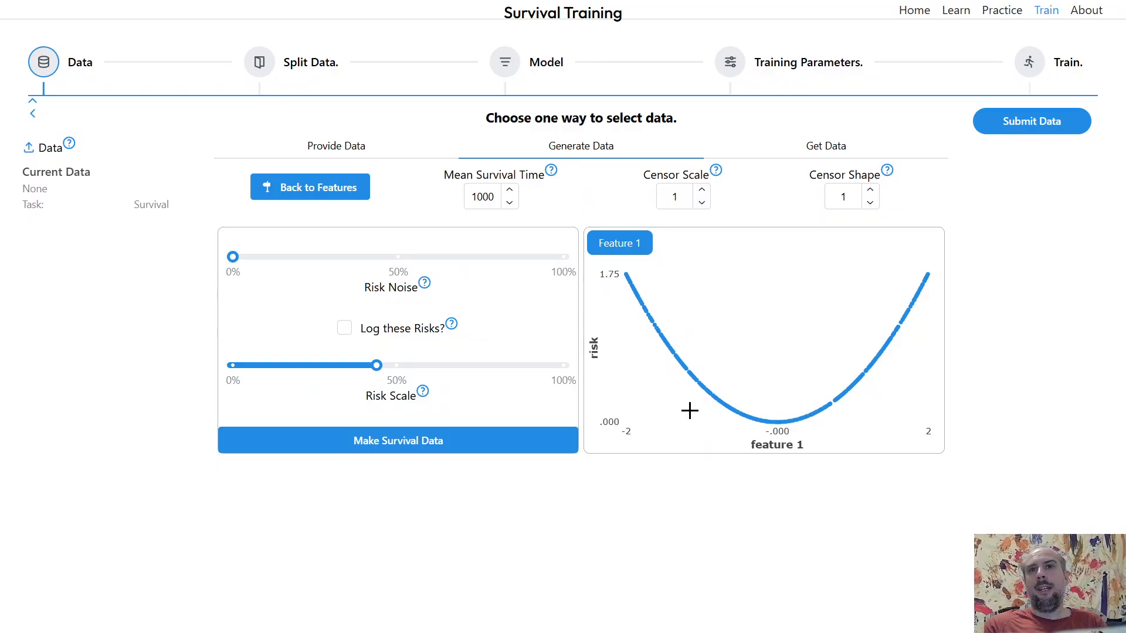
pyautogui.moveTo(678, 363)
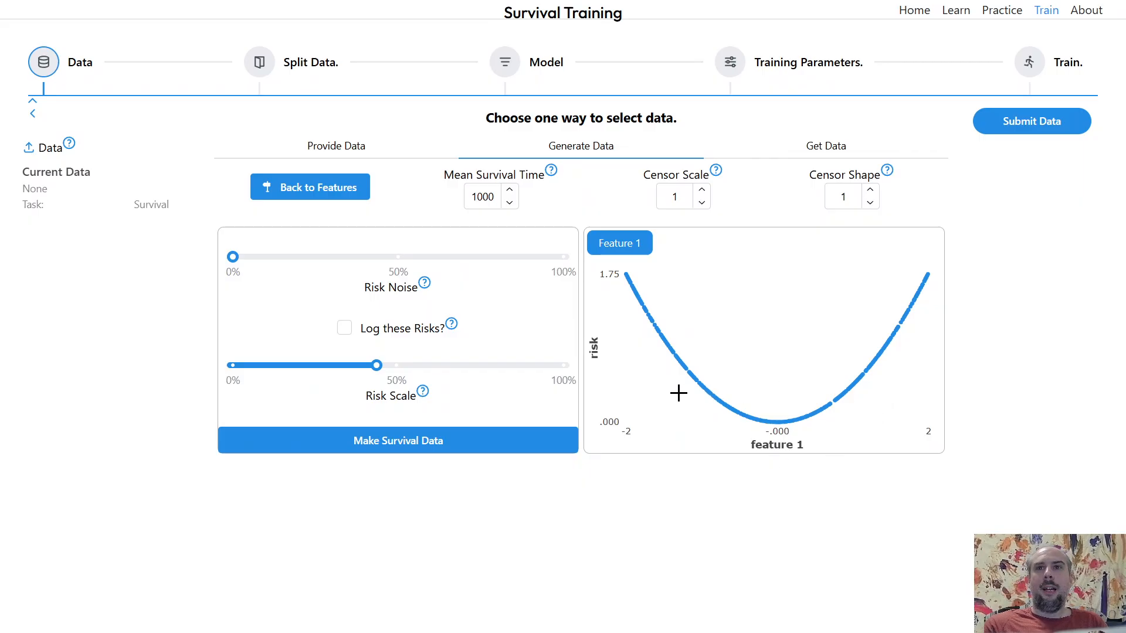
pyautogui.click(502, 439)
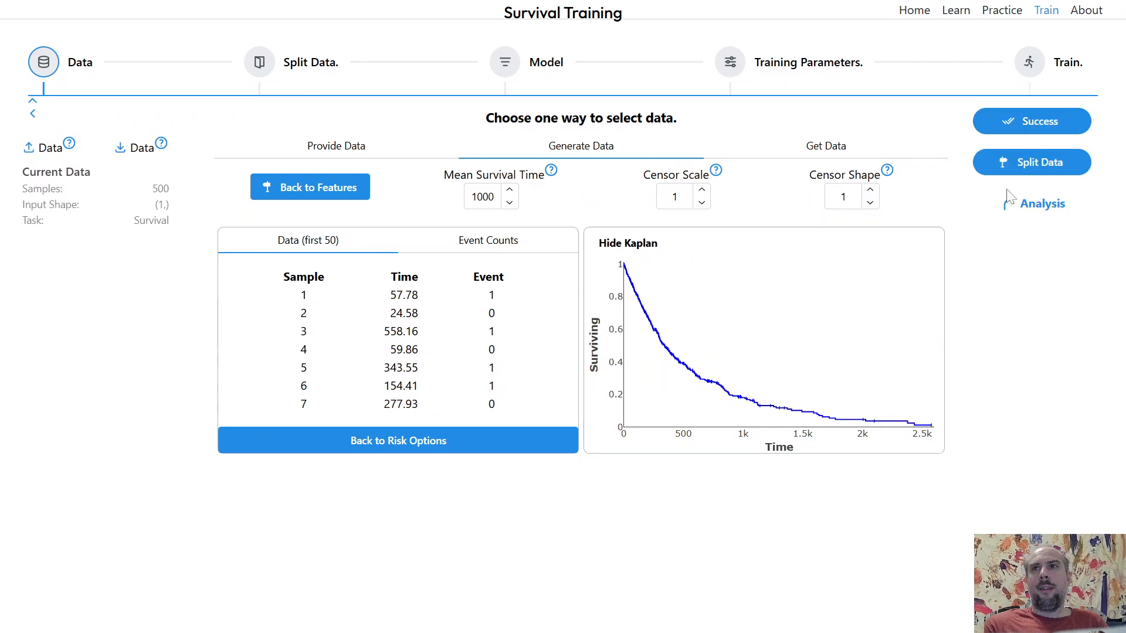
pyautogui.click(464, 441)
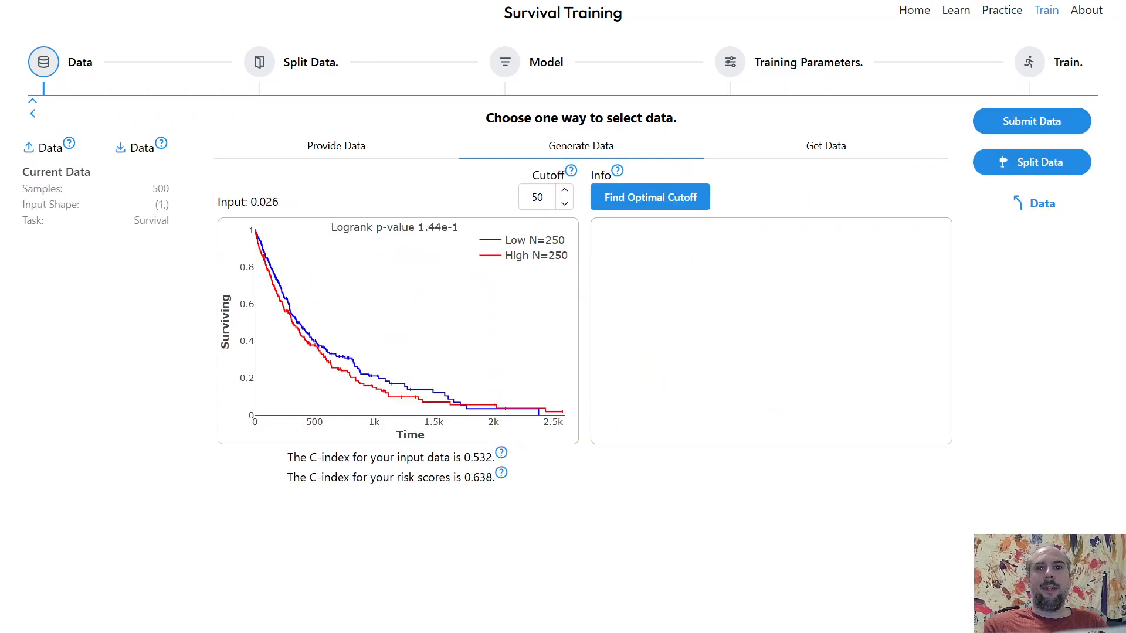
# - Highlight the risk-score C-index statement and run the optimal cutoff search
pyautogui.moveTo(292, 477); pyautogui.dragTo(494, 493)
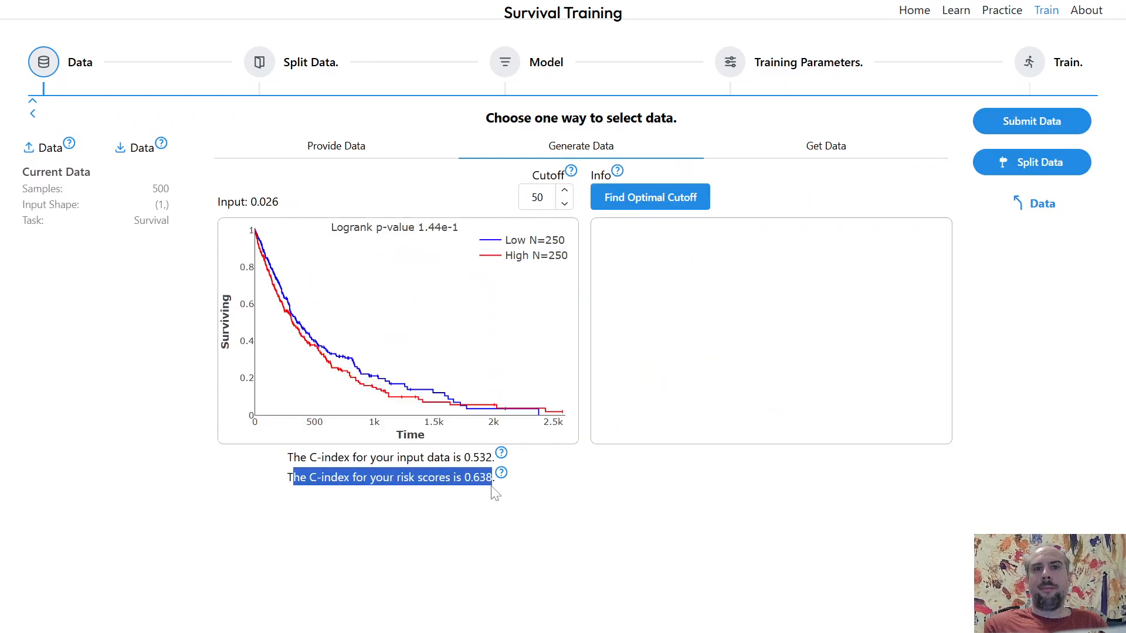
pyautogui.click(562, 498)
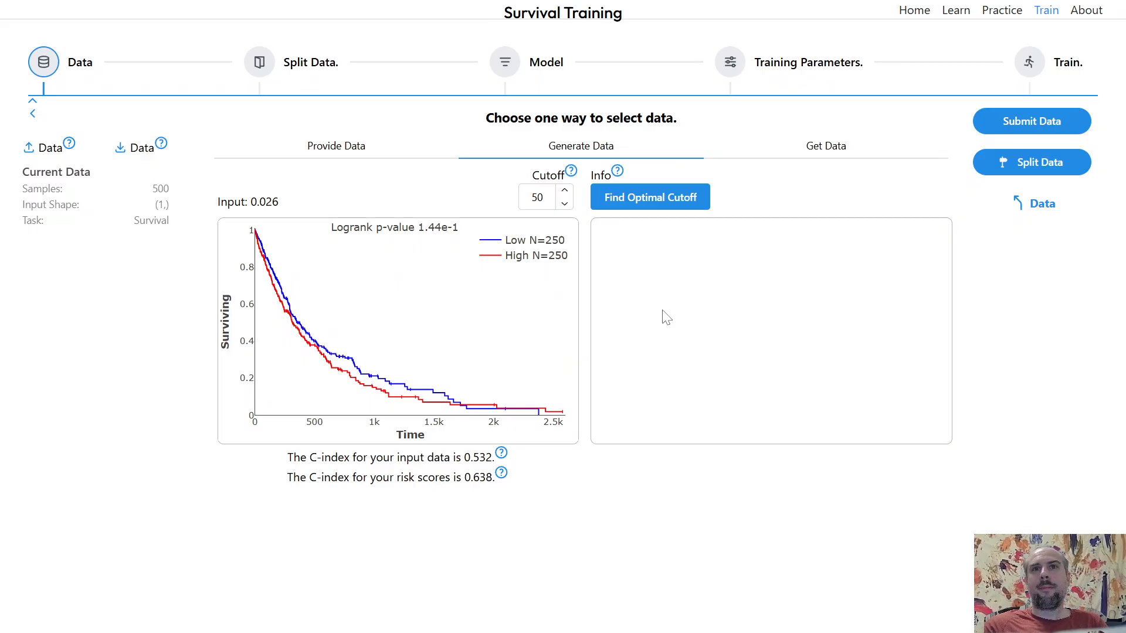
pyautogui.click(681, 206)
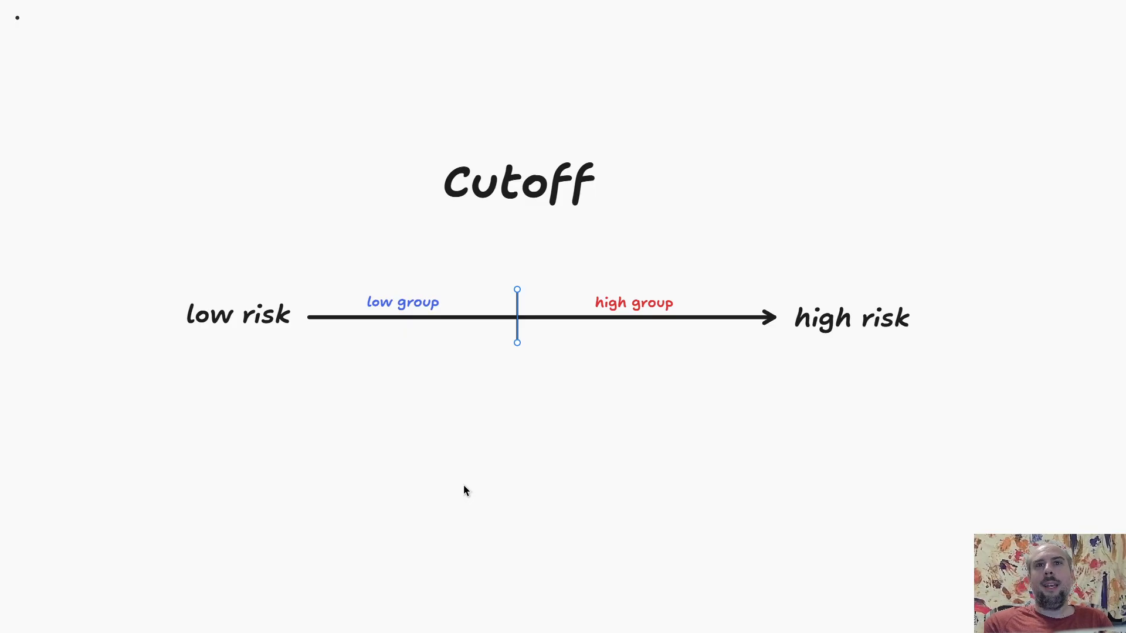
pyautogui.press('Escape')
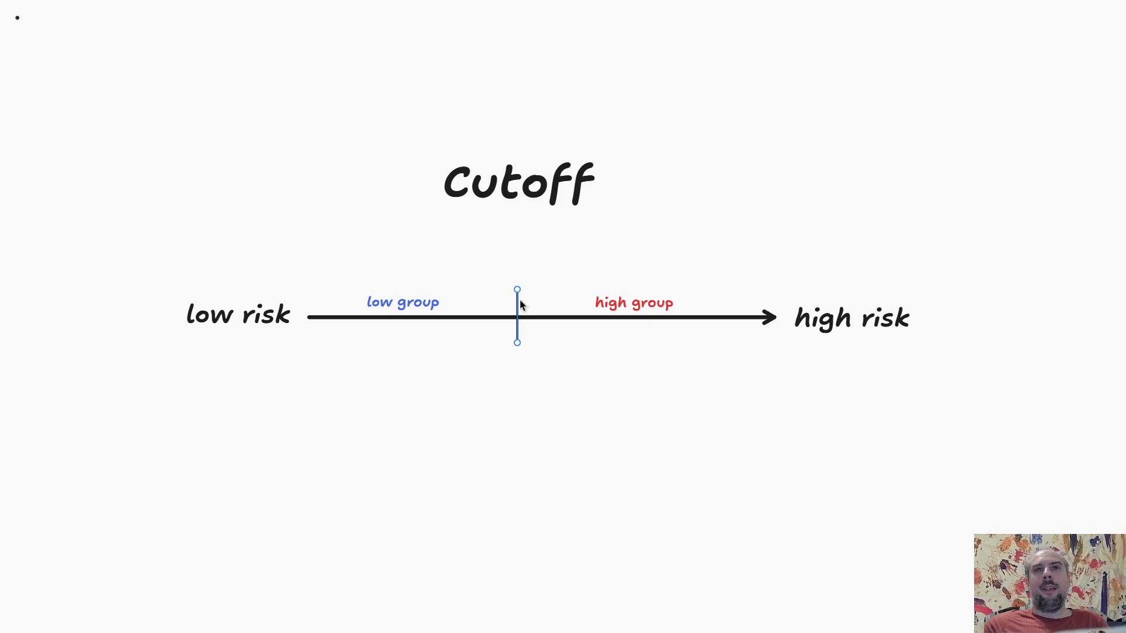
pyautogui.moveTo(521, 305); pyautogui.dragTo(521, 299)
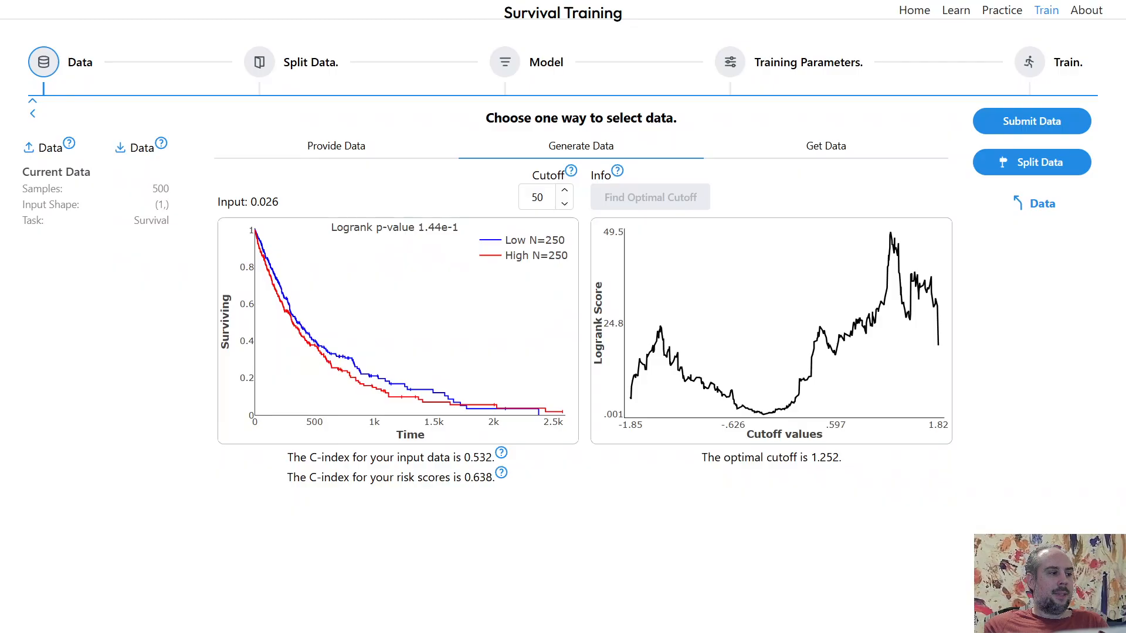
# - Regenerate survival data from a linear x feature with the risk scale lowered to about 9%
pyautogui.click(1039, 206)
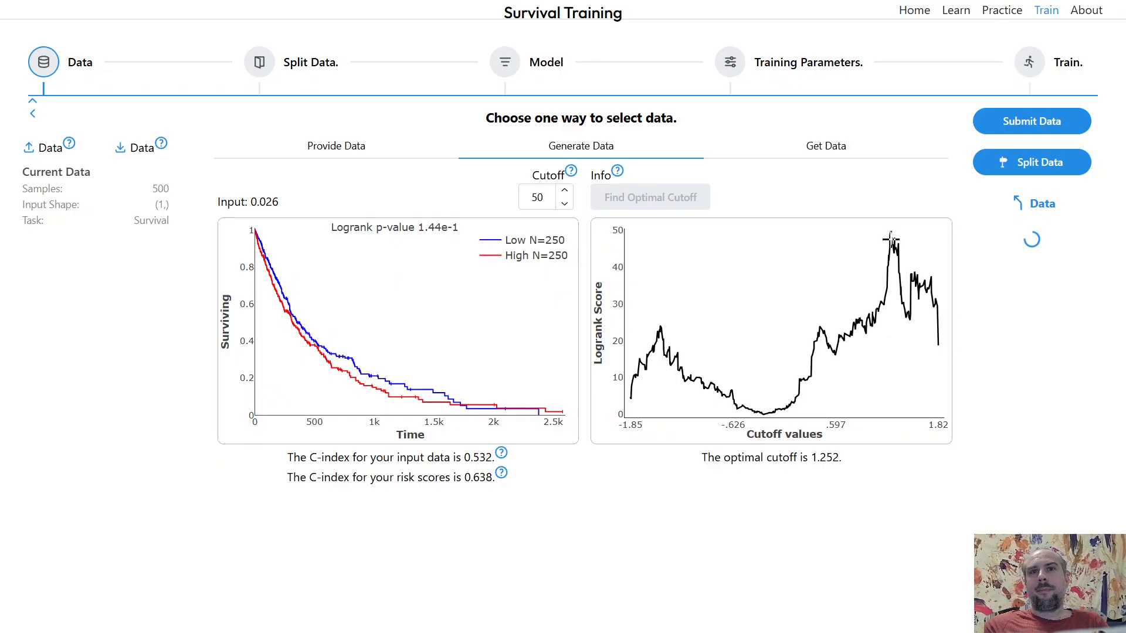
pyautogui.click(296, 186)
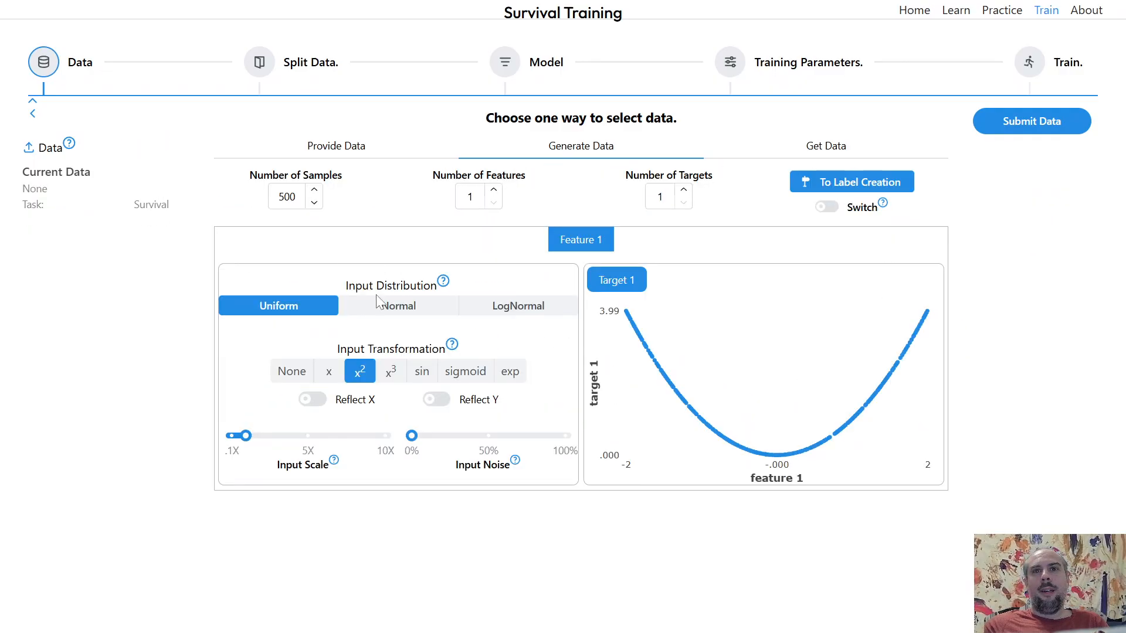
pyautogui.click(329, 371)
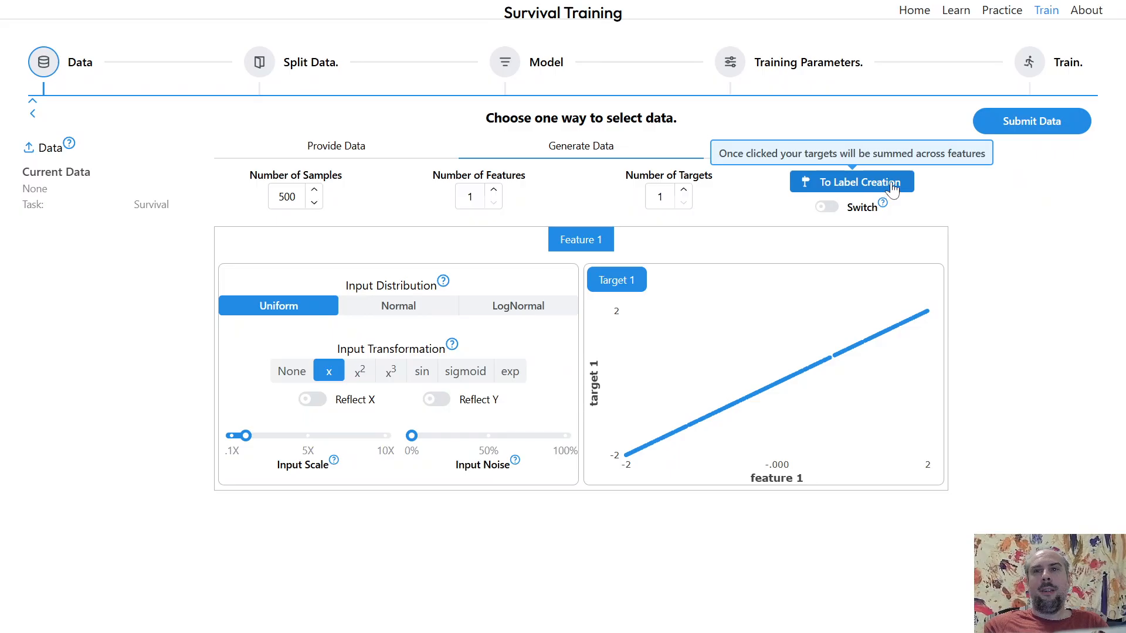
pyautogui.click(860, 181)
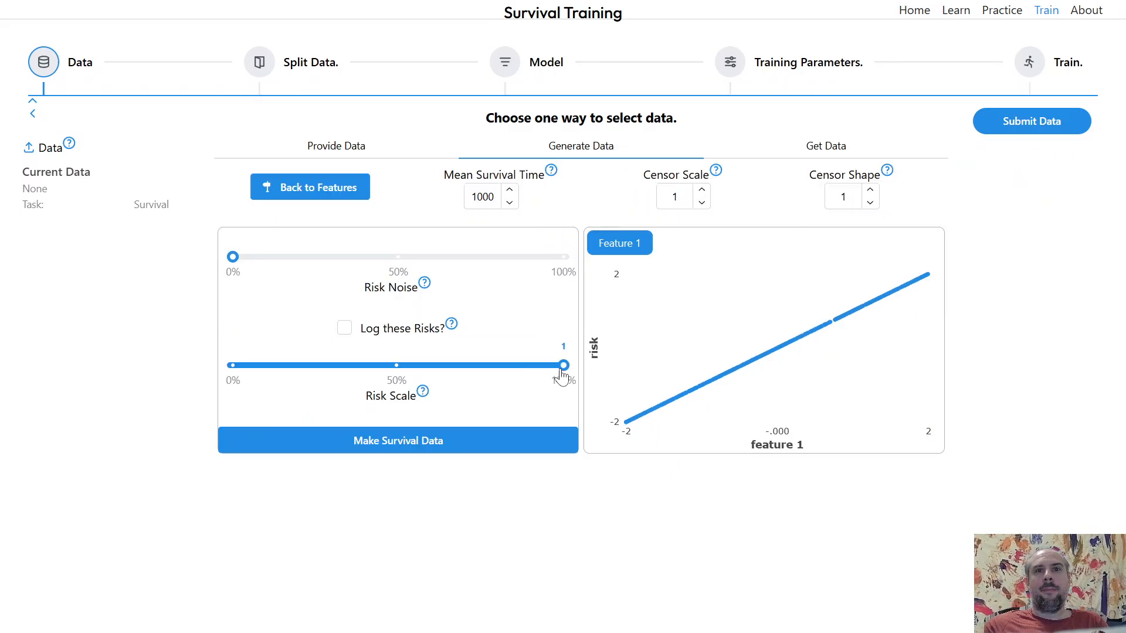
pyautogui.moveTo(565, 366); pyautogui.dragTo(274, 381)
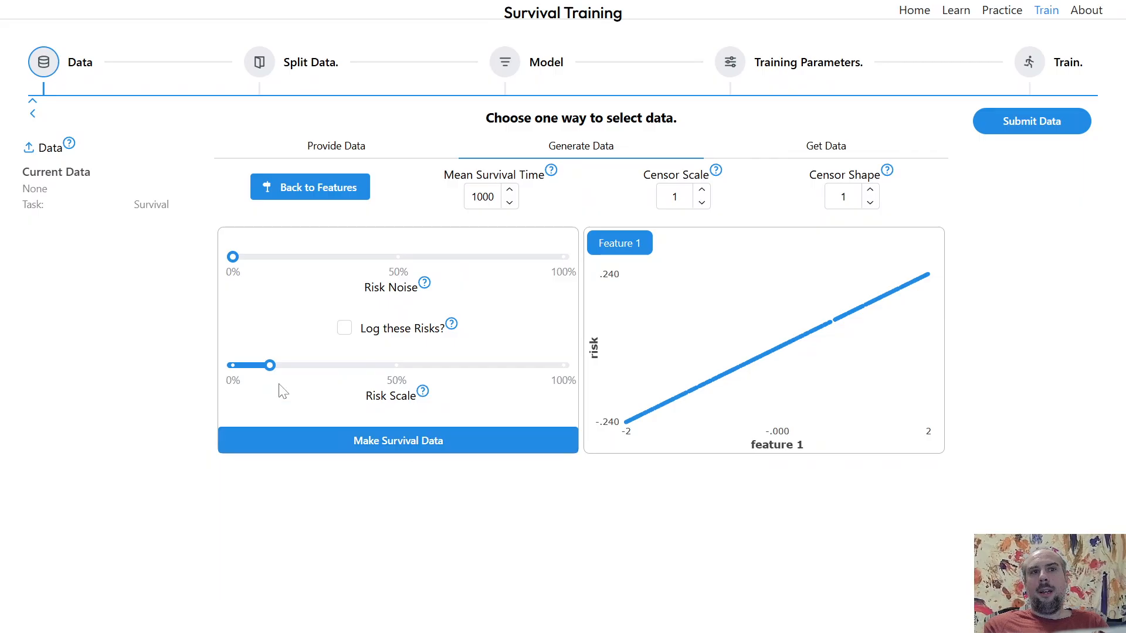
pyautogui.moveTo(269, 365); pyautogui.dragTo(263, 366)
pyautogui.click(329, 452)
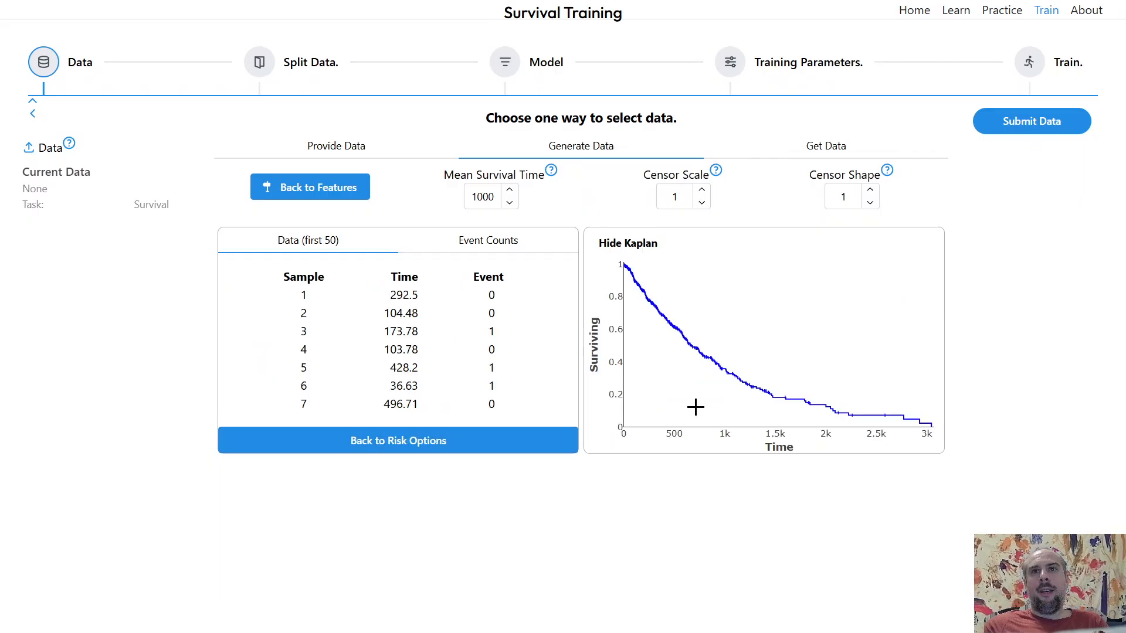
# - Submit the new survival data, open its analysis and find the optimal cutoff
pyautogui.click(1036, 133)
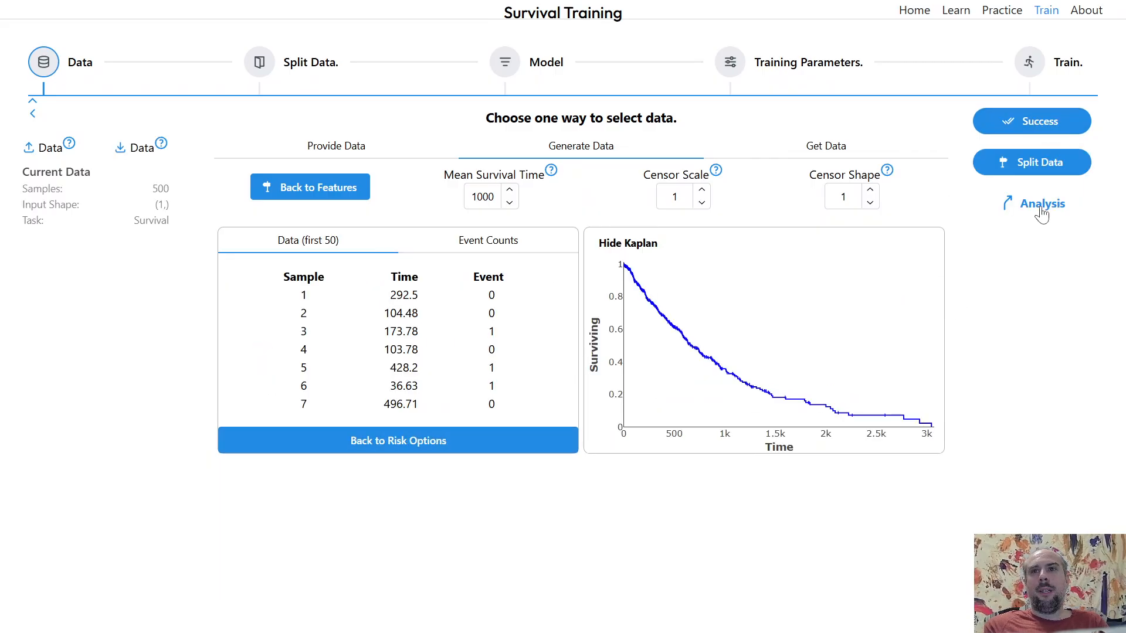
pyautogui.click(1039, 205)
pyautogui.click(678, 204)
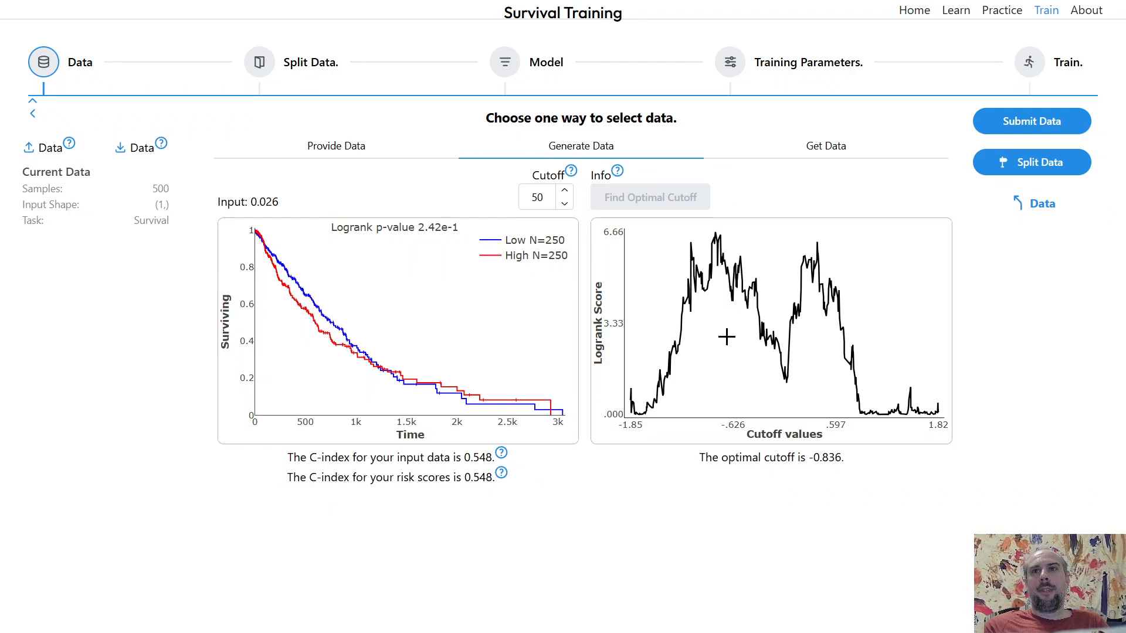
# - Return to the survival data and step the censor scale up and back down to regenerate it
pyautogui.click(1022, 209)
pyautogui.click(700, 191)
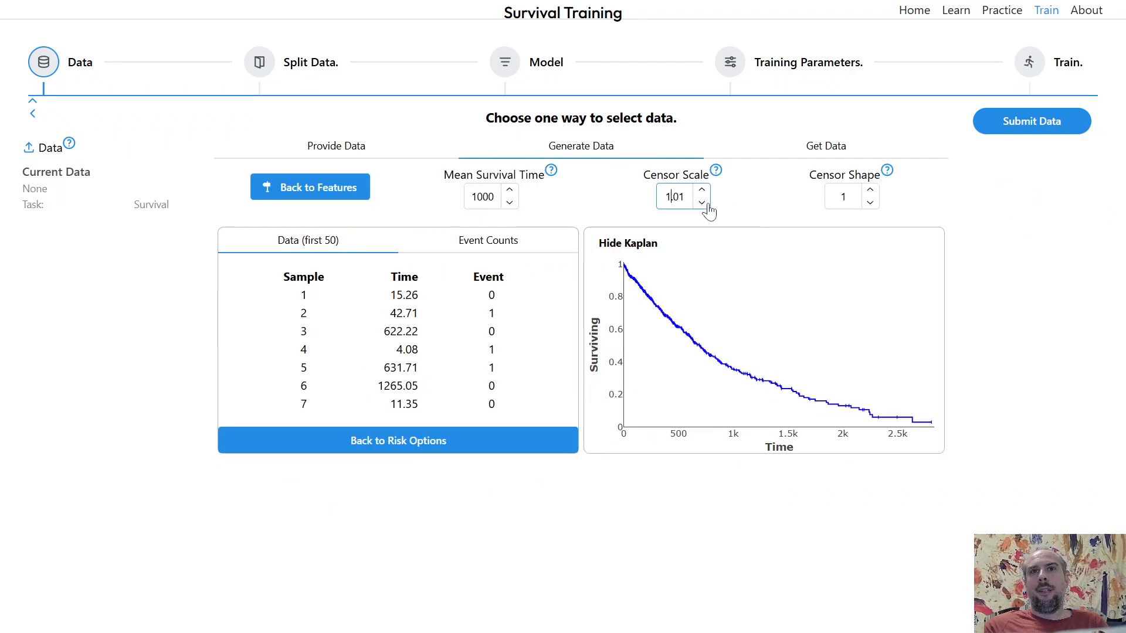
pyautogui.click(704, 205)
# - Submit the regenerated data and open its cutoff analysis
pyautogui.click(1018, 135)
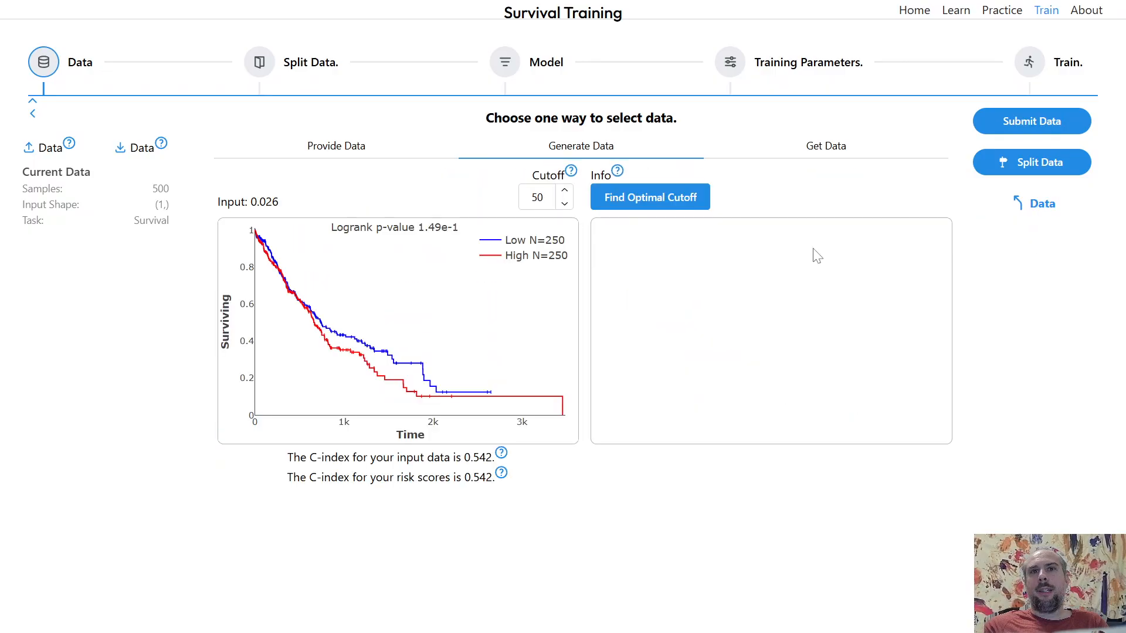
pyautogui.click(1036, 207)
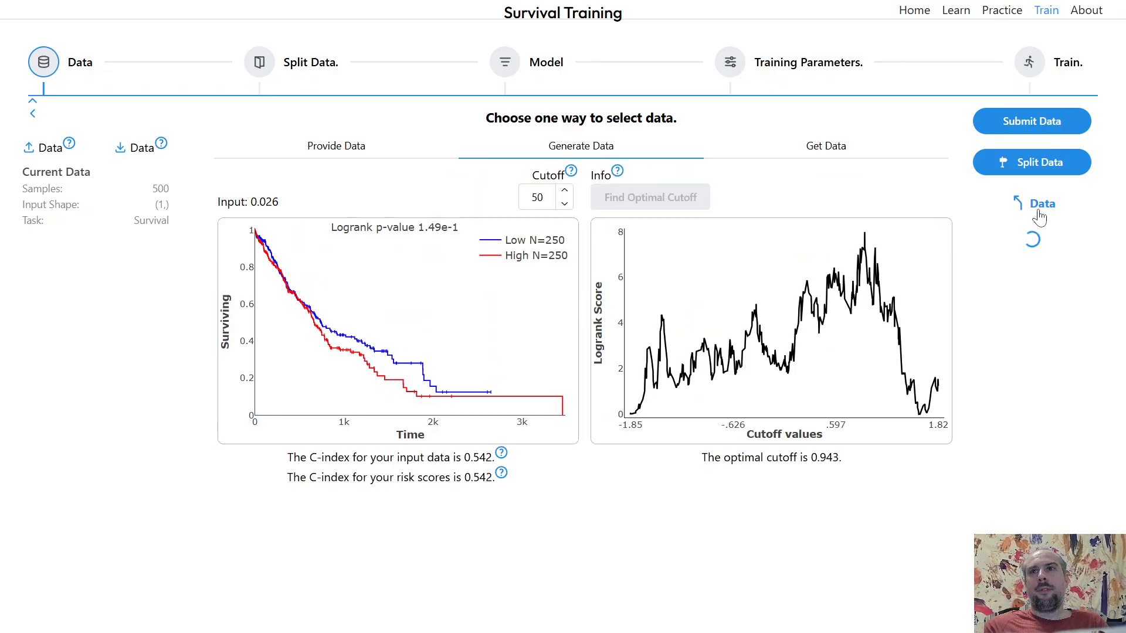
# - Step the censor scale down and back up to regenerate the survival data
pyautogui.click(702, 202)
pyautogui.click(702, 189)
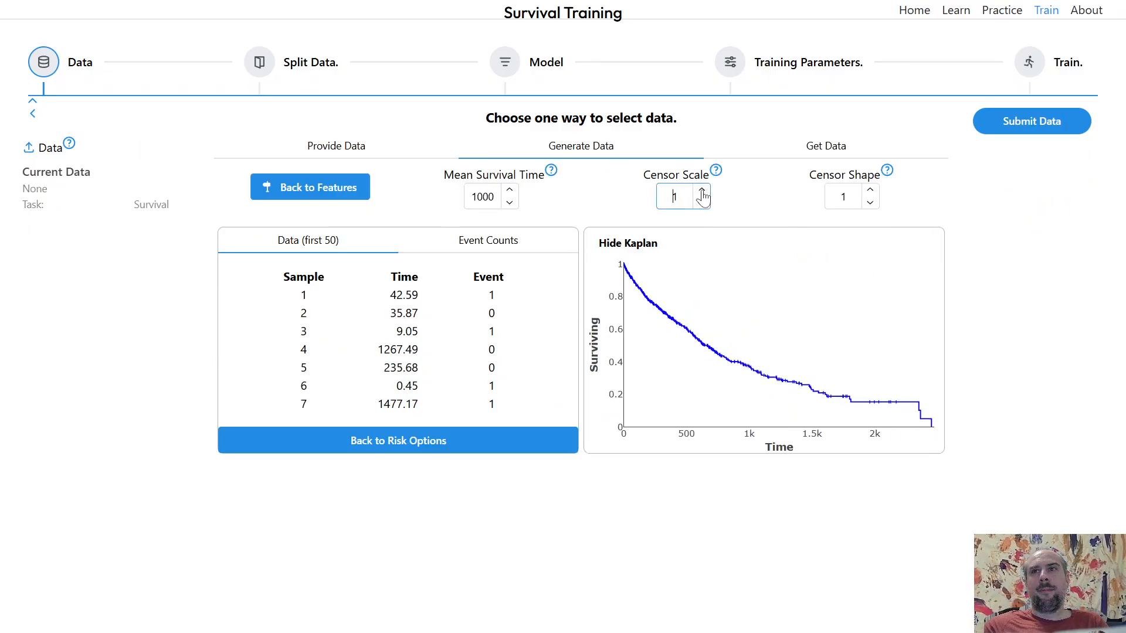
# - Submit the regenerated data and find its optimal cutoff
pyautogui.click(1066, 129)
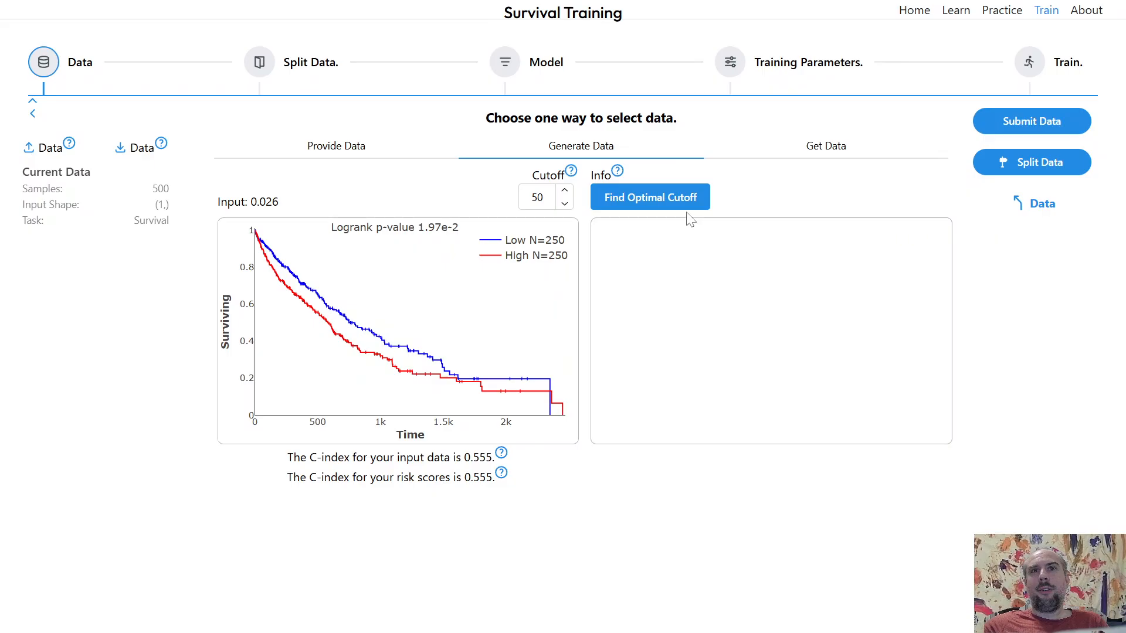
pyautogui.click(681, 204)
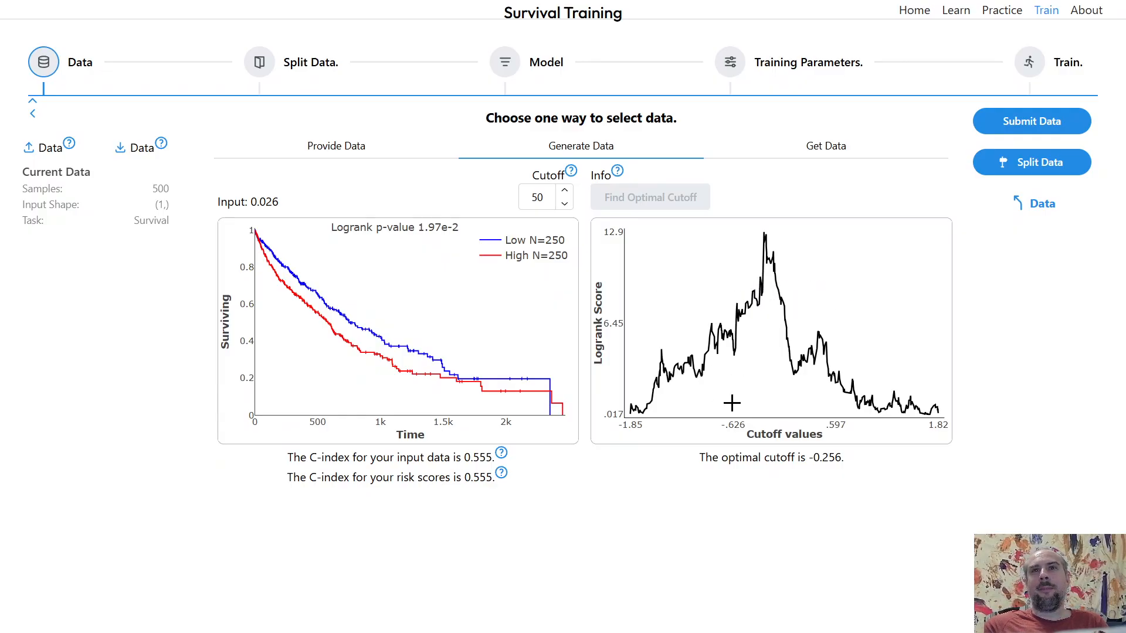
# - Return to the risk options, raise the risk scale to about 50%, and make new survival data
pyautogui.click(1033, 216)
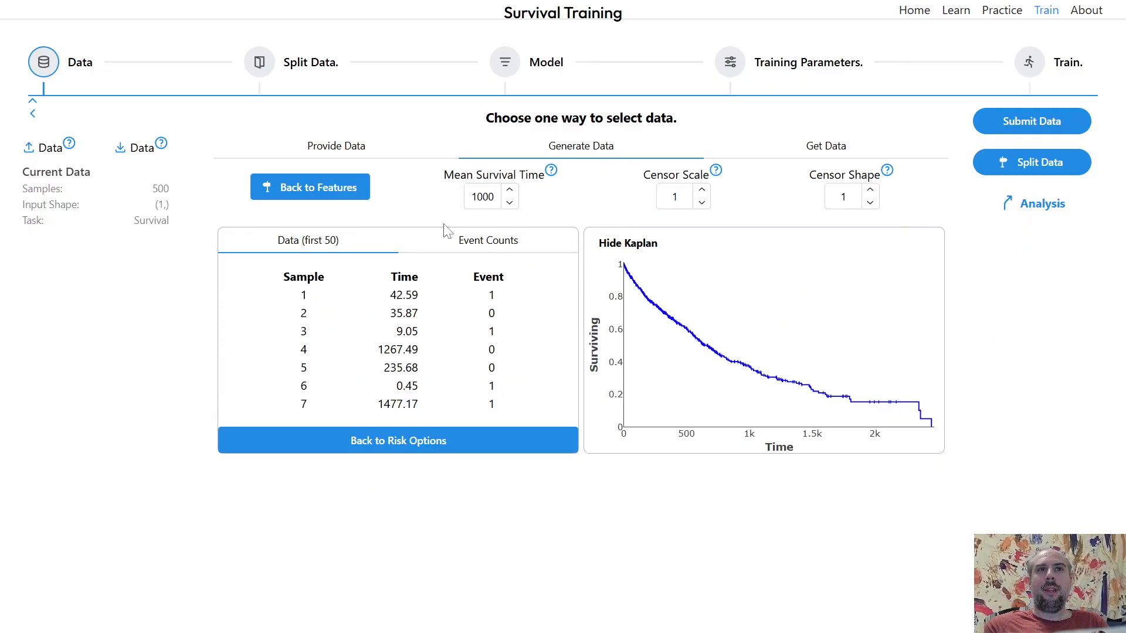
pyautogui.click(323, 198)
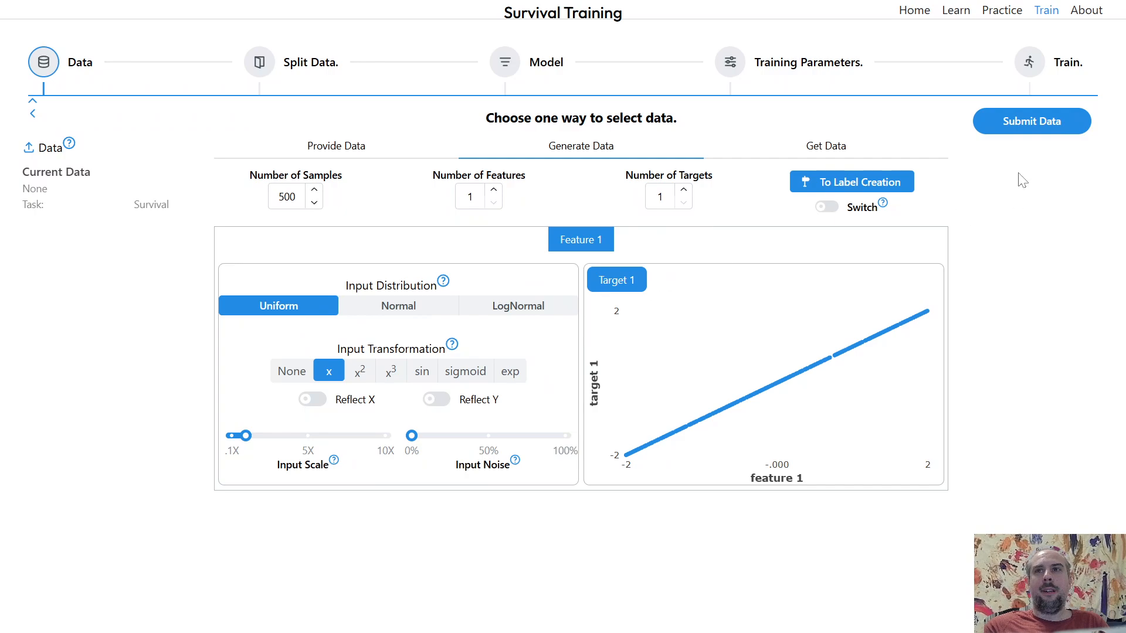
pyautogui.click(874, 186)
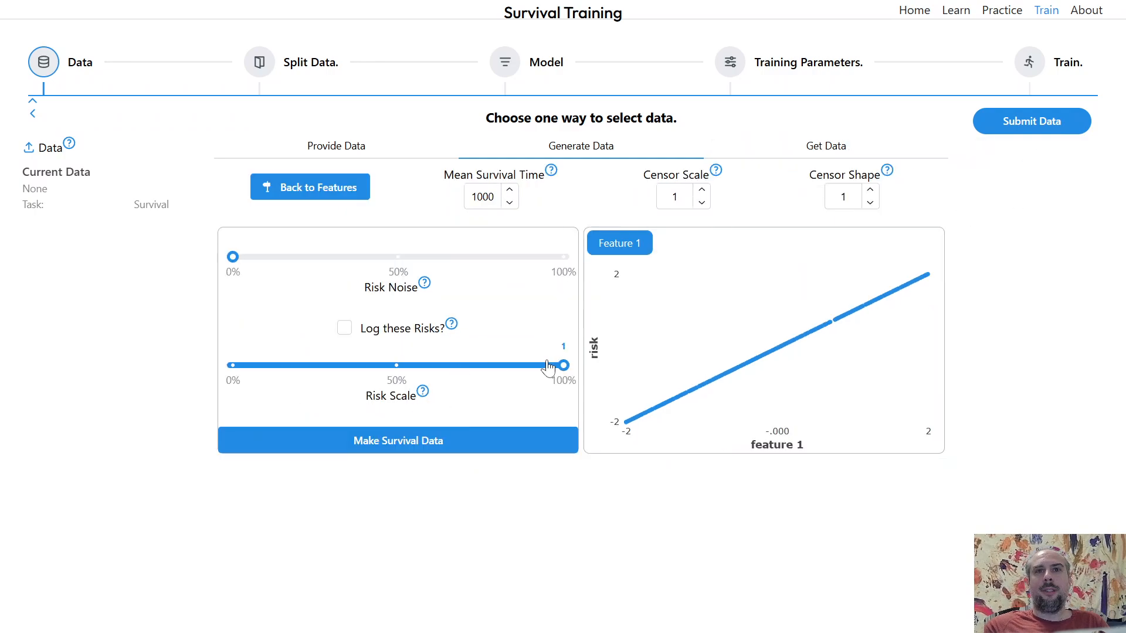
pyautogui.moveTo(565, 365); pyautogui.dragTo(398, 378)
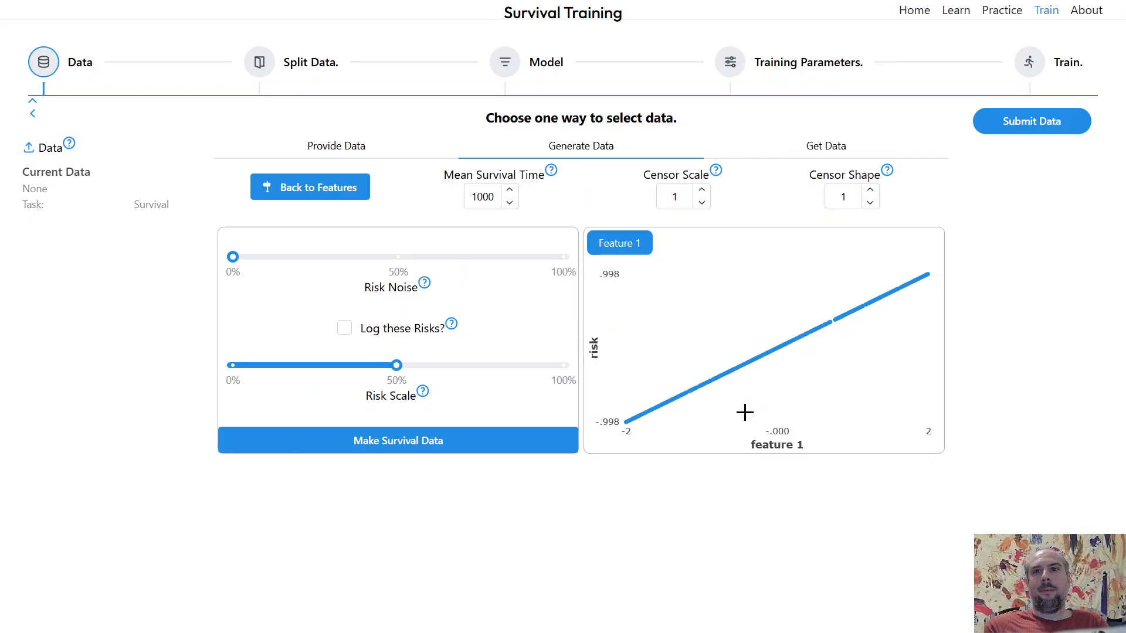
pyautogui.click(450, 451)
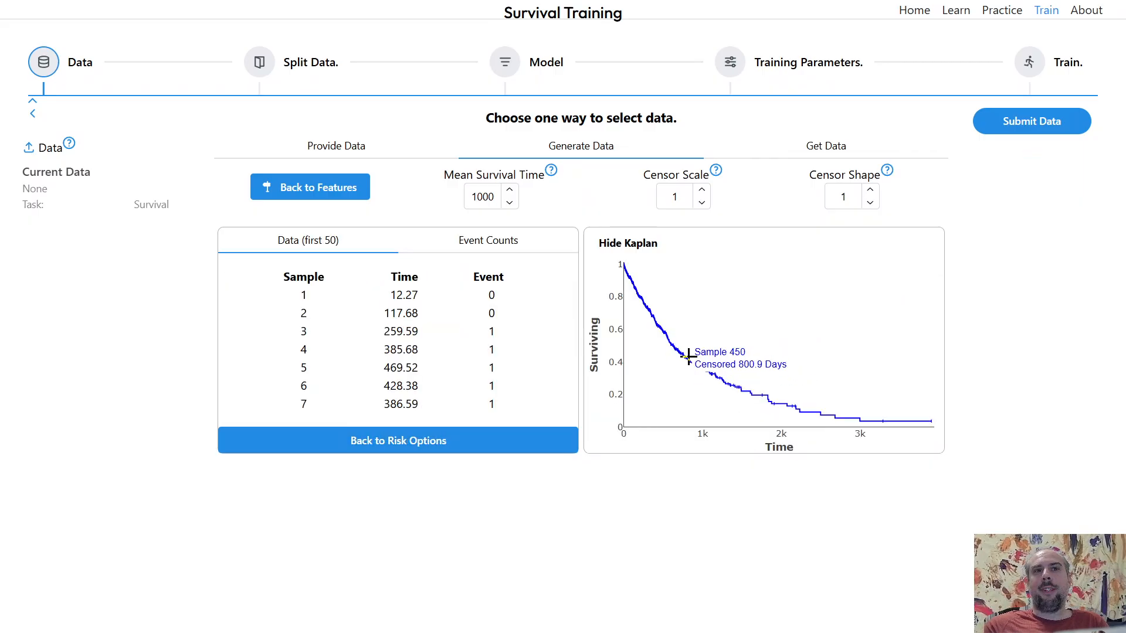
# - Submit the new survival data, open its analysis and find the optimal cutoff
pyautogui.click(1021, 129)
pyautogui.click(1036, 203)
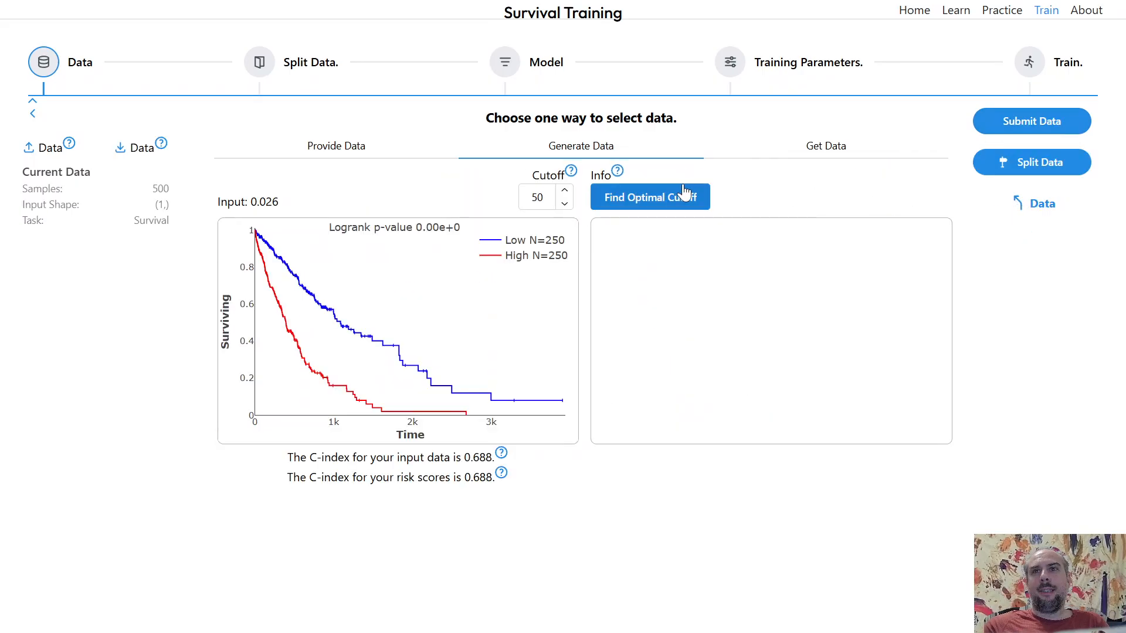
pyautogui.click(685, 193)
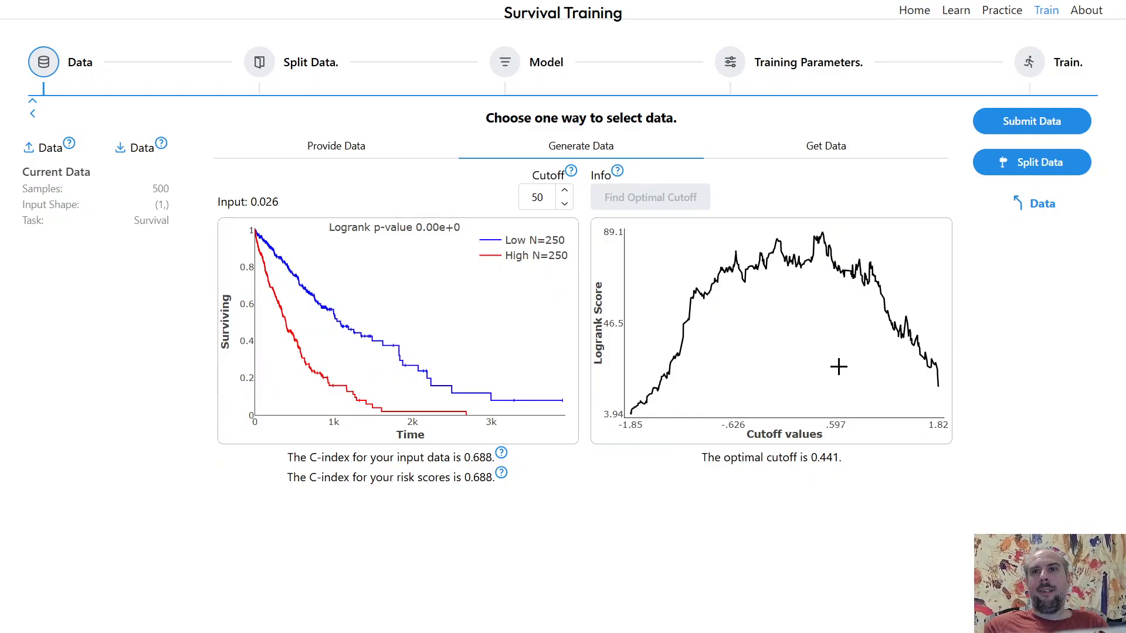
# - Return to the survival data and regenerate it by stepping the censor scale down and up
pyautogui.click(1027, 206)
pyautogui.click(697, 205)
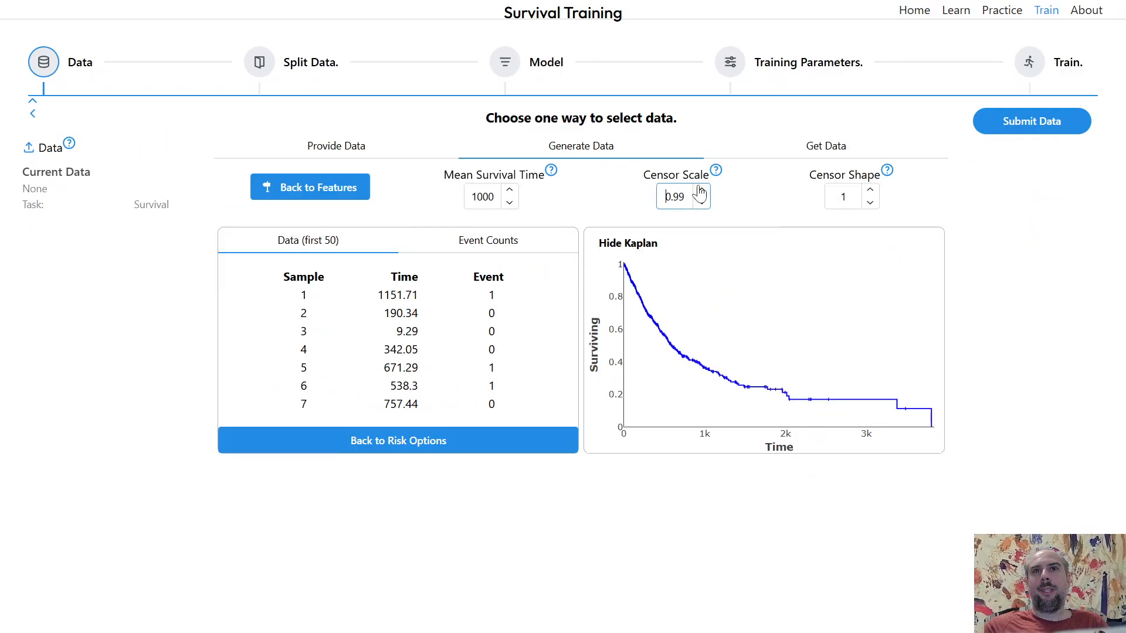
pyautogui.click(700, 190)
# - Submit the regenerated data, open its analysis and find the optimal cutoff
pyautogui.click(1013, 130)
pyautogui.click(1027, 206)
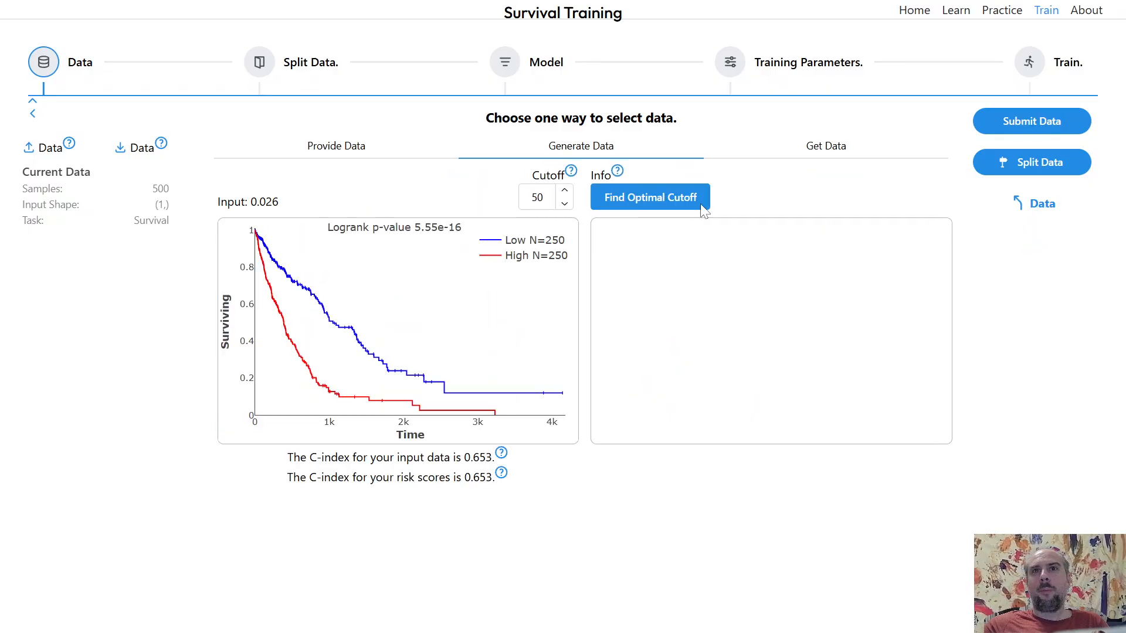
pyautogui.click(703, 205)
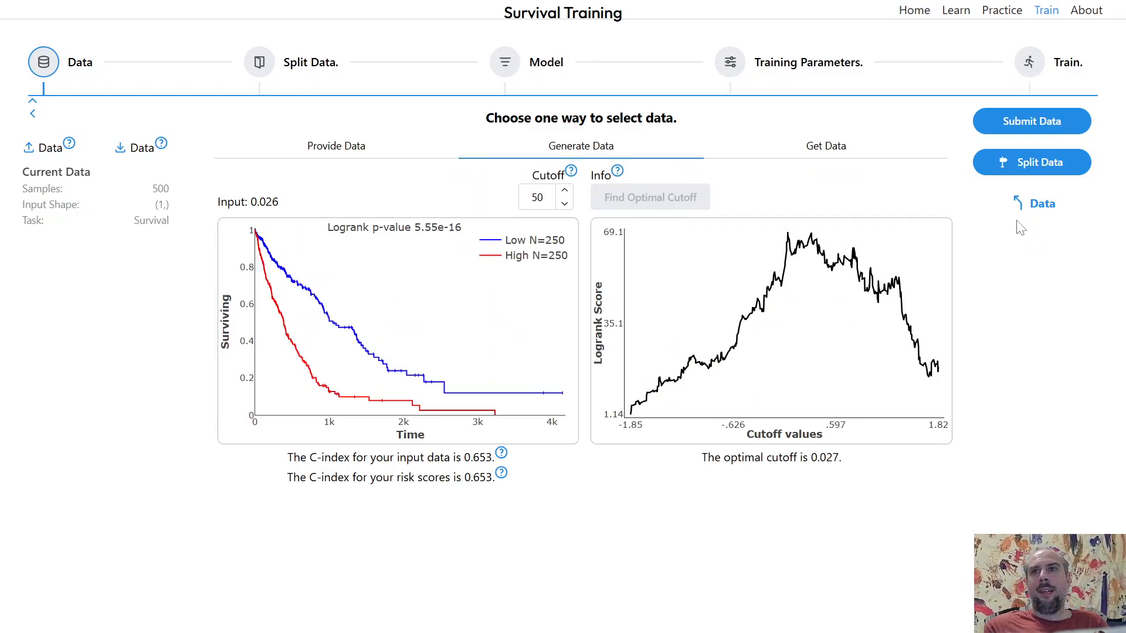
# - Go back to the survival data and regenerate it again with the censor scale stepper
pyautogui.click(1033, 207)
pyautogui.click(701, 203)
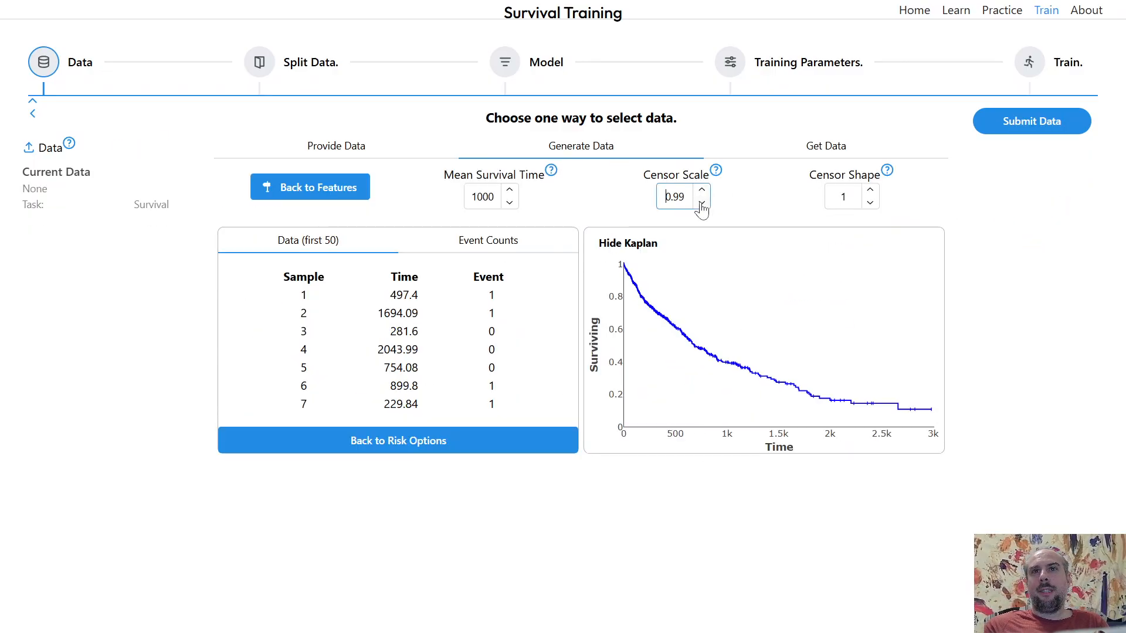
pyautogui.click(701, 190)
# - Submit this data, open its analysis, find the optimal cutoff and inspect the logrank curve peak
pyautogui.click(1009, 135)
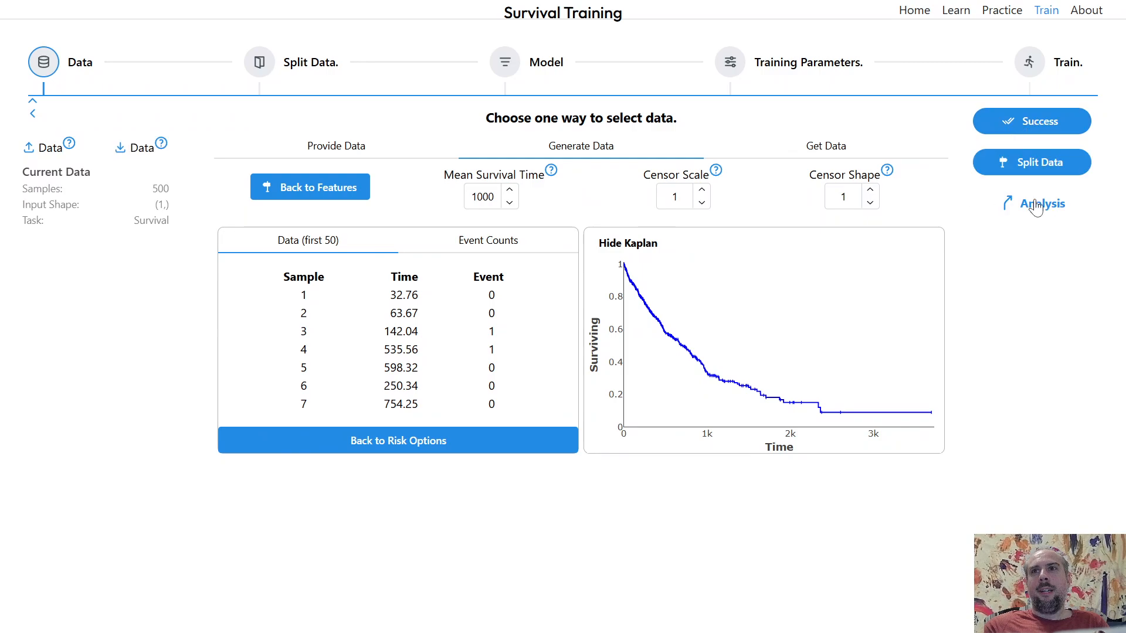
pyautogui.click(1037, 203)
pyautogui.click(678, 188)
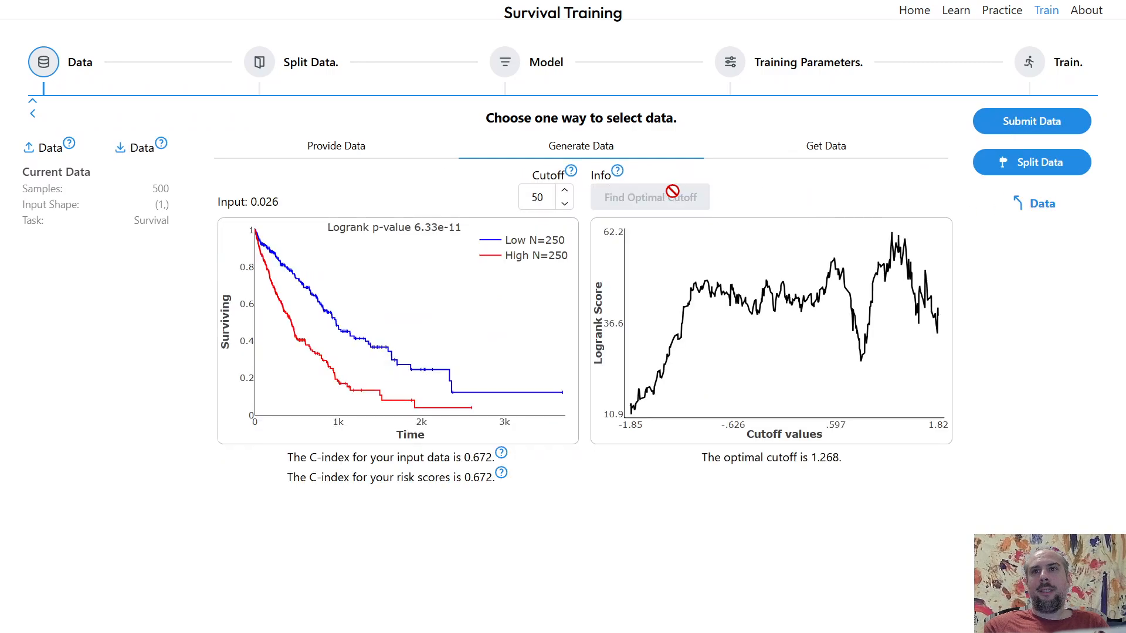
pyautogui.moveTo(859, 255)
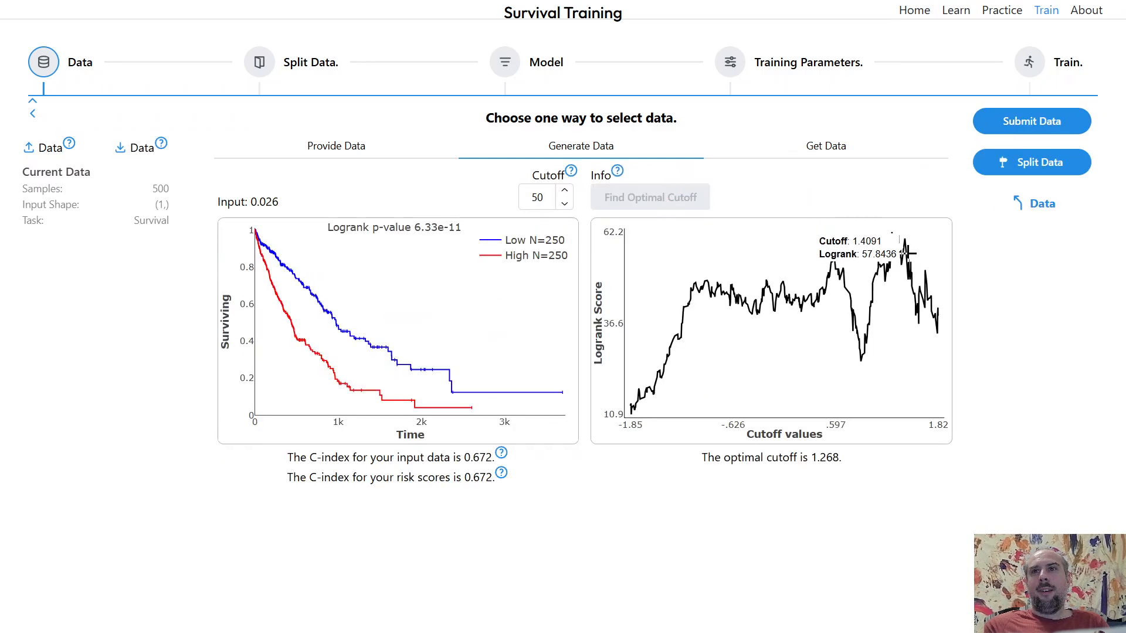
# - Return to the survival data and regenerate it once more by stepping the censor scale down and up
pyautogui.click(1023, 203)
pyautogui.click(702, 202)
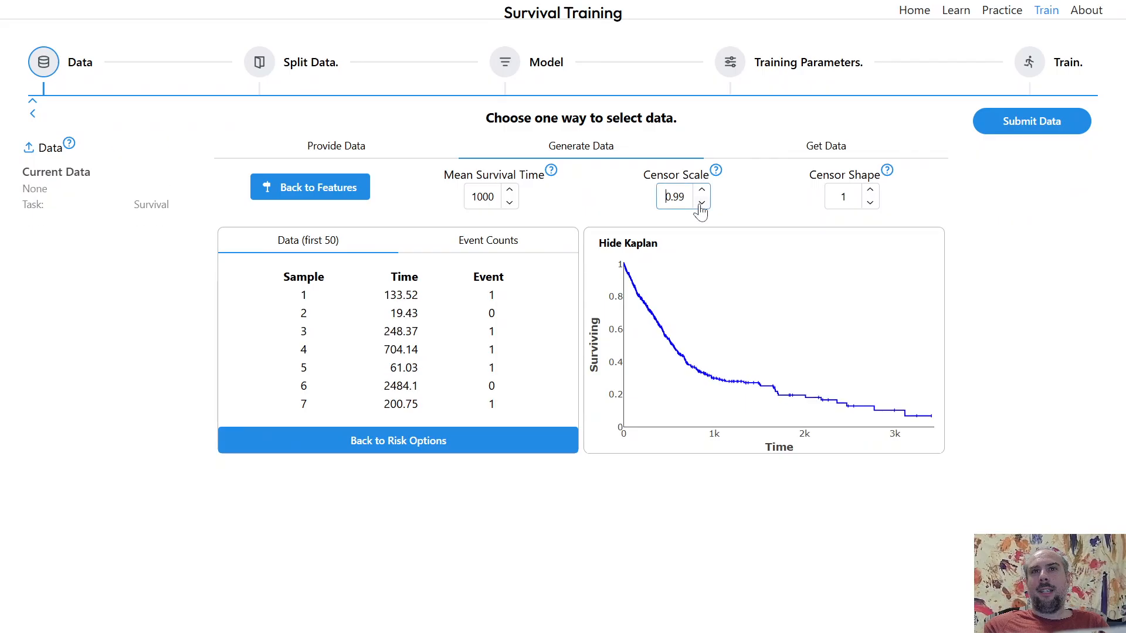
pyautogui.click(702, 189)
# - Submit the regenerated data, open its analysis, find the optimal cutoff and inspect the logrank curve
pyautogui.click(1064, 121)
pyautogui.click(1010, 218)
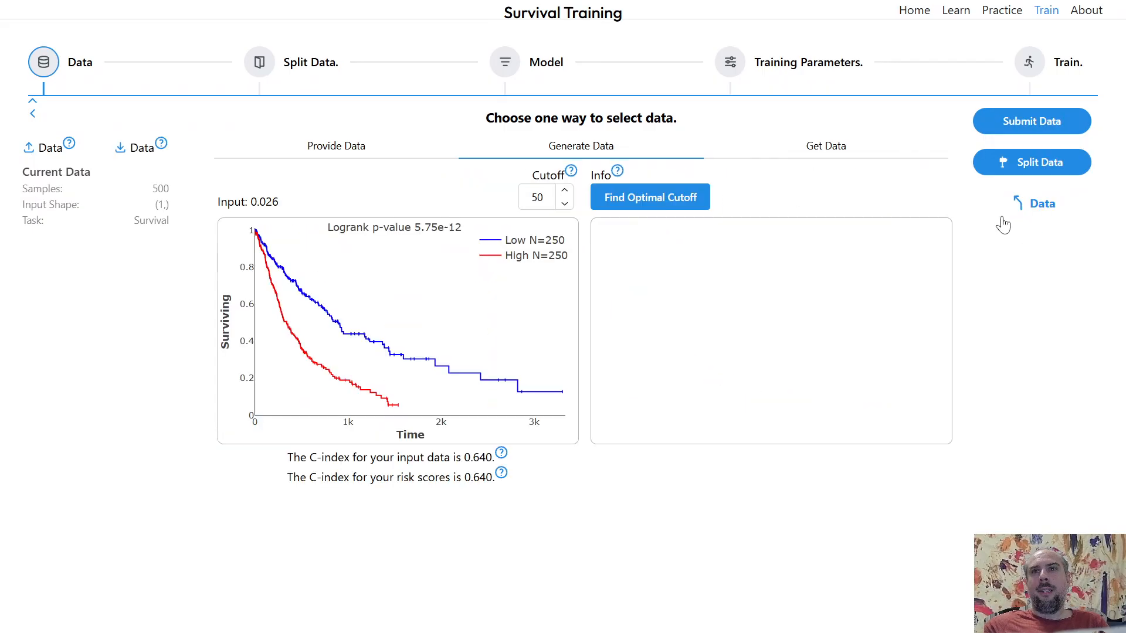
pyautogui.click(649, 197)
pyautogui.moveTo(831, 237)
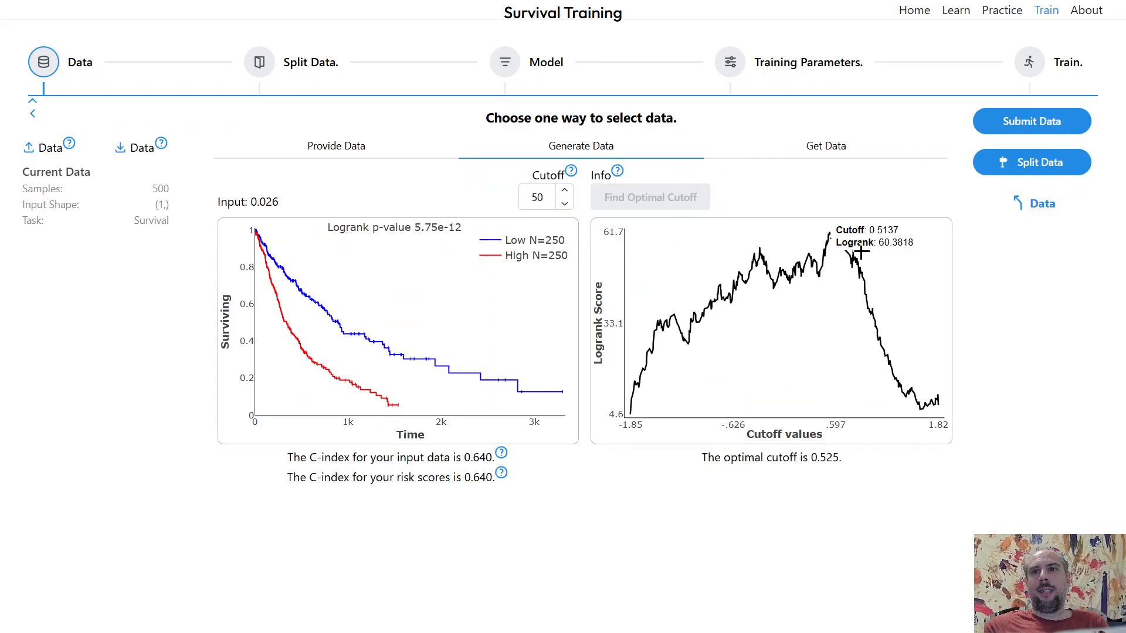
# - Go back to the survival data and regenerate it with the censor scale stepper
pyautogui.click(1033, 207)
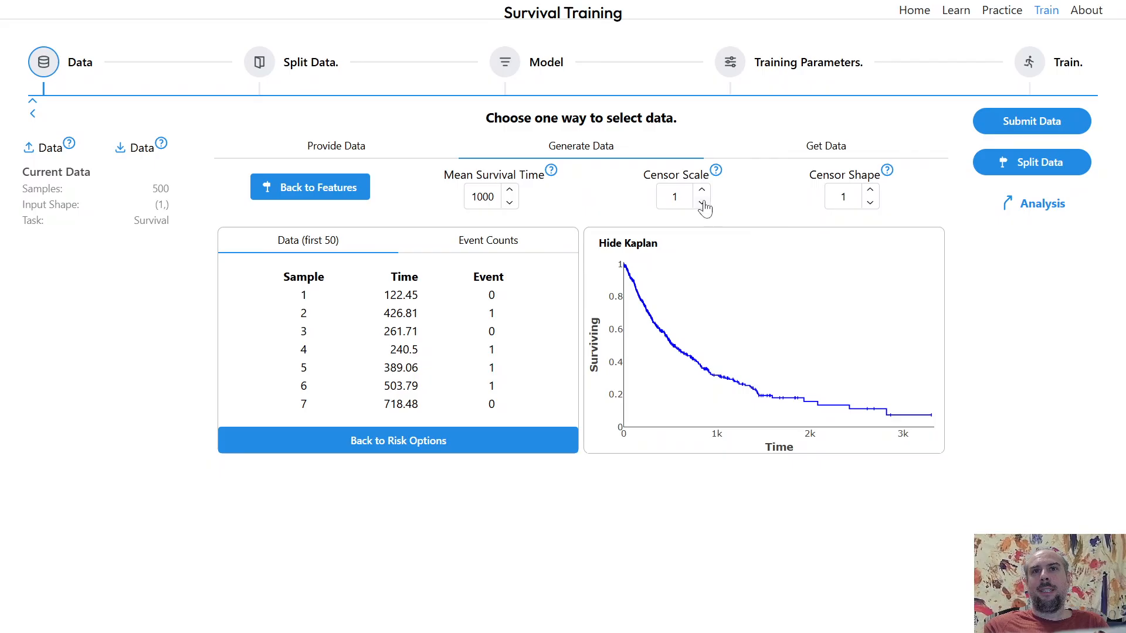
pyautogui.click(702, 202)
pyautogui.click(702, 189)
# - Submit the data, open its analysis and find the optimal cutoff
pyautogui.click(1032, 122)
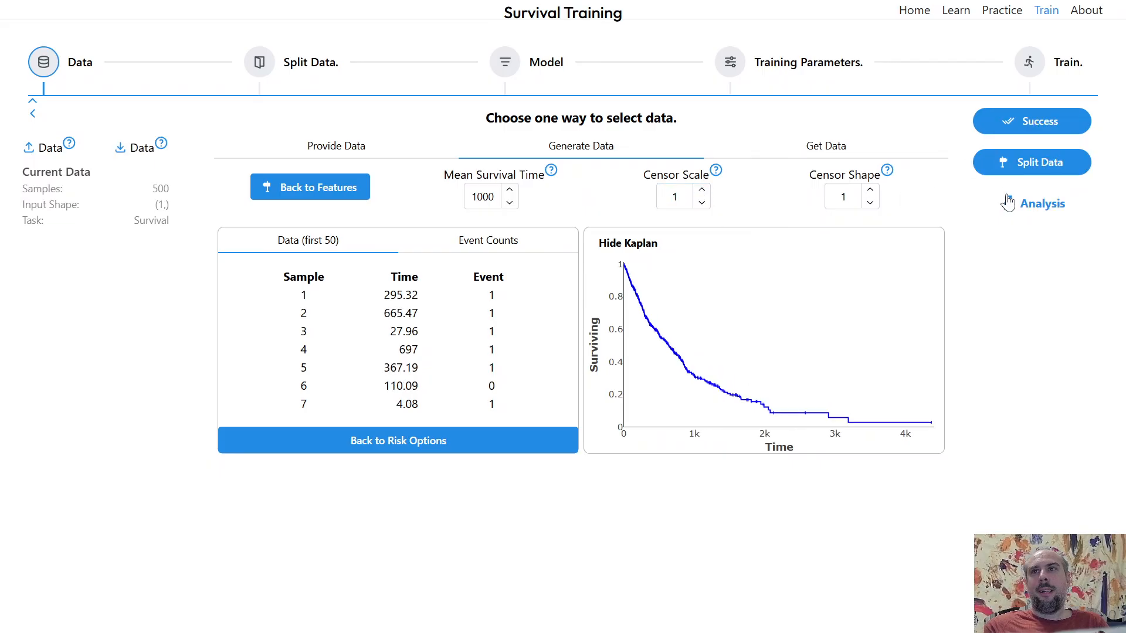
pyautogui.click(1016, 202)
pyautogui.click(672, 205)
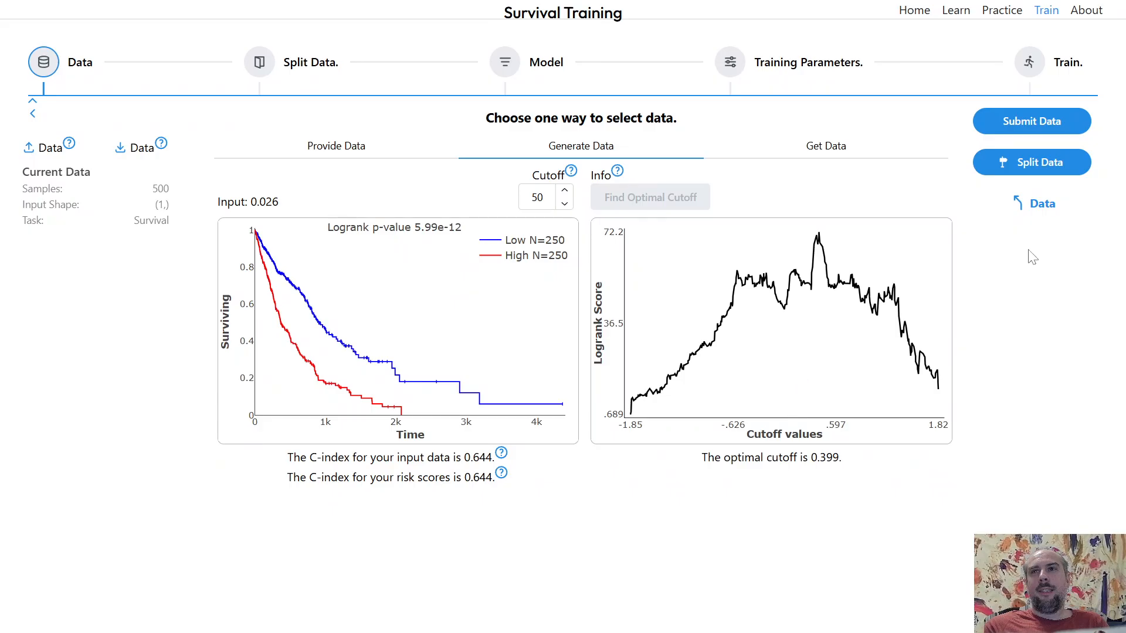
# - Return to the survival data, go back to the risk options and make the survival data again
pyautogui.click(1045, 206)
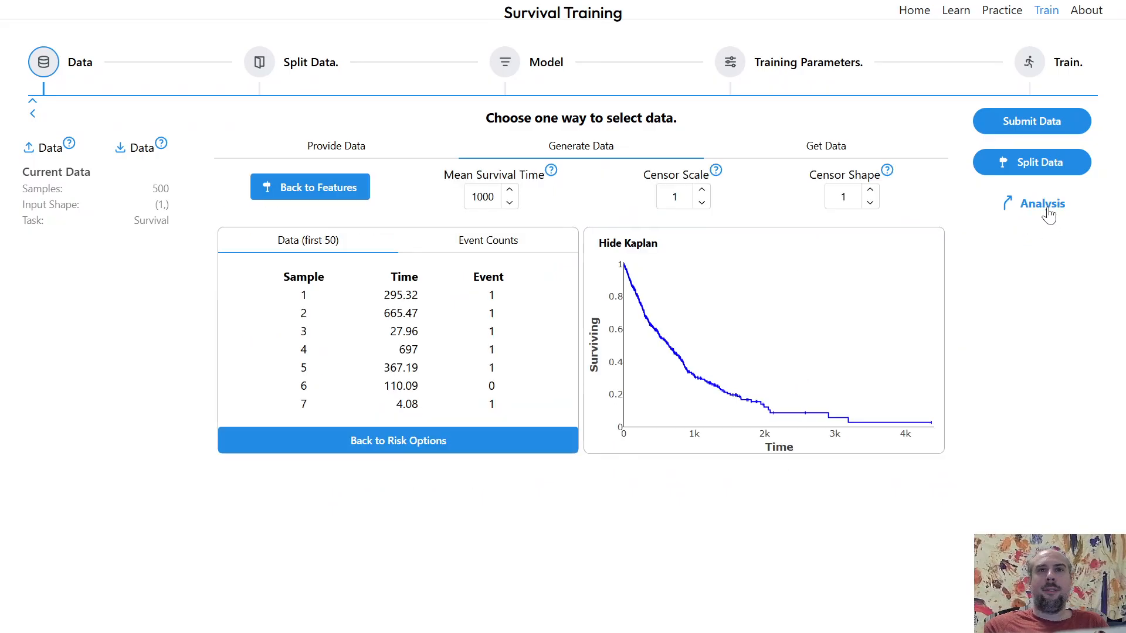
pyautogui.click(444, 442)
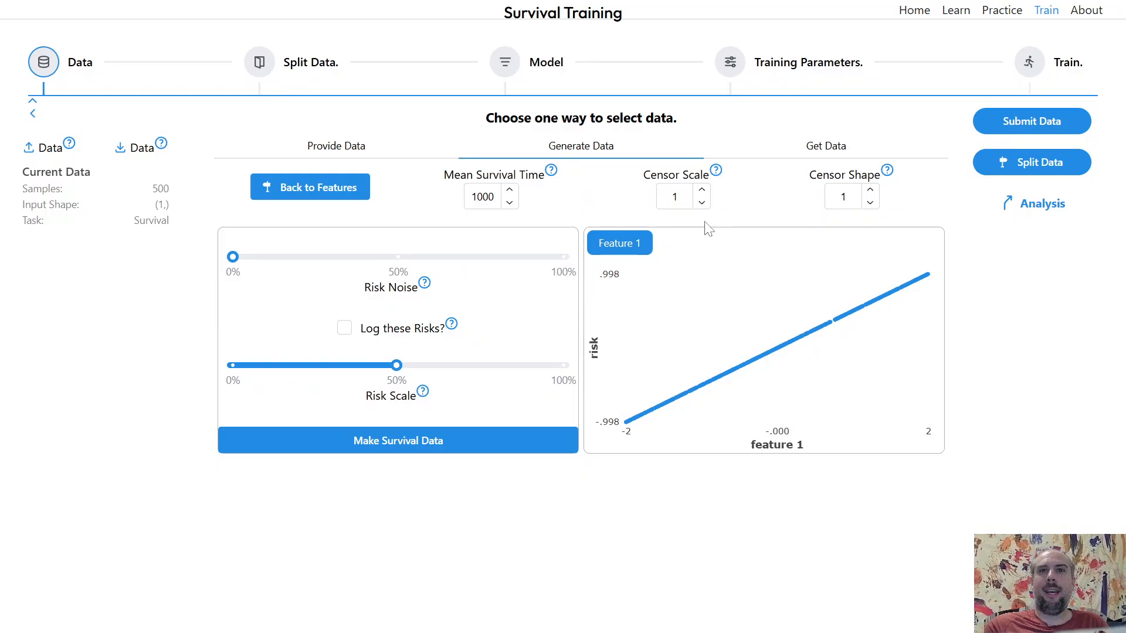
pyautogui.click(480, 442)
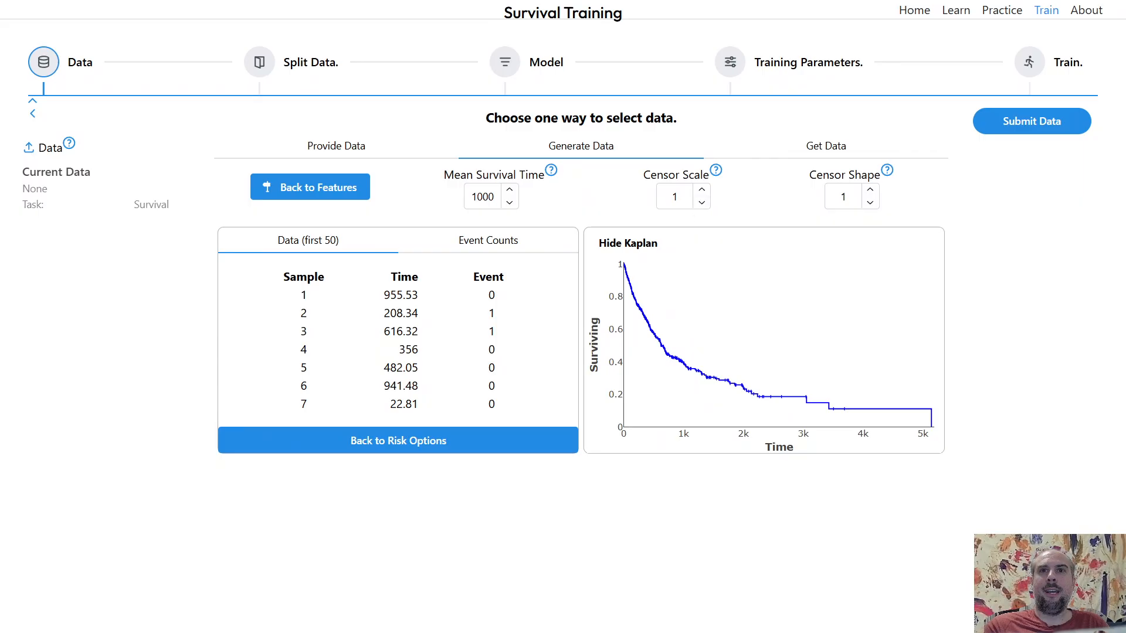
# - Show the event counts and set the censor scale to 100
pyautogui.click(675, 197)
pyautogui.click(495, 246)
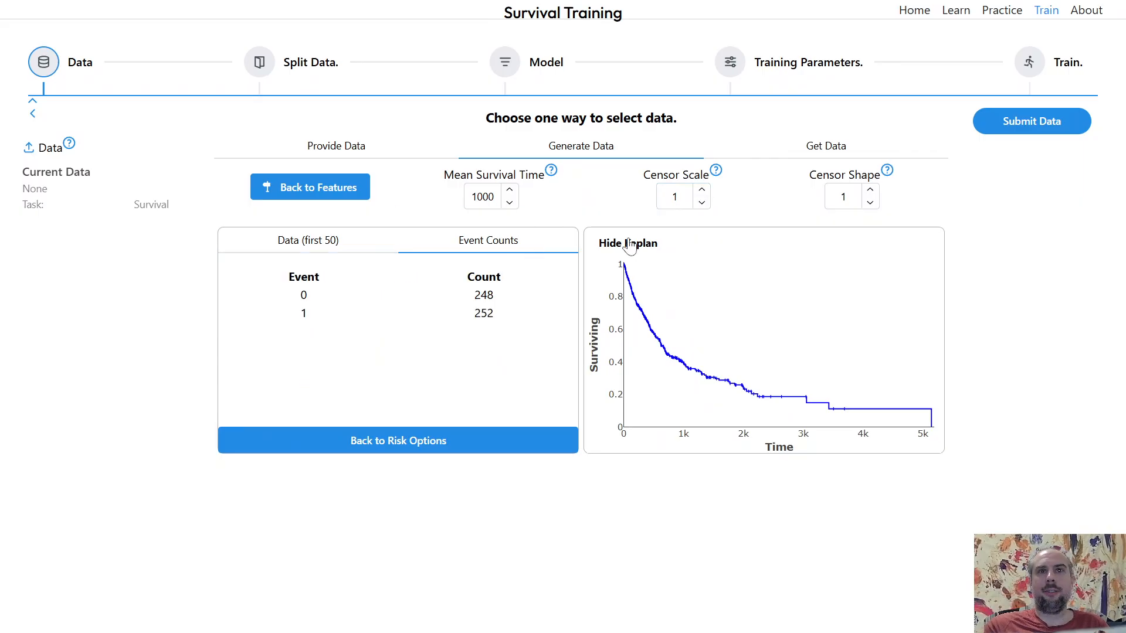
pyautogui.click(676, 197)
pyautogui.write('0')
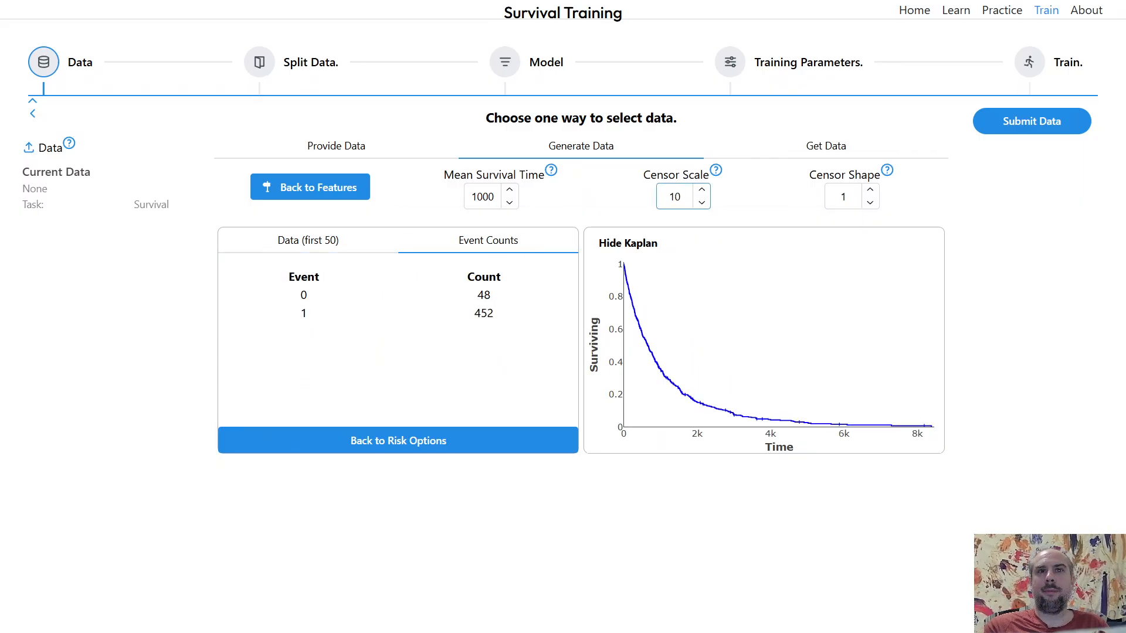
pyautogui.write('0')
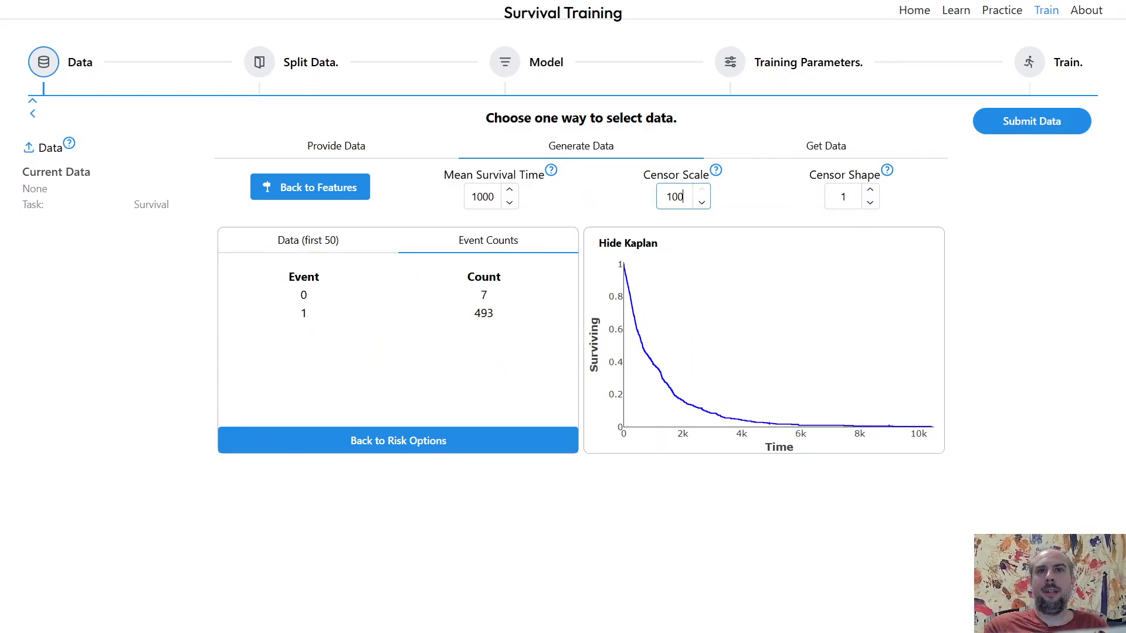
pyautogui.click(749, 215)
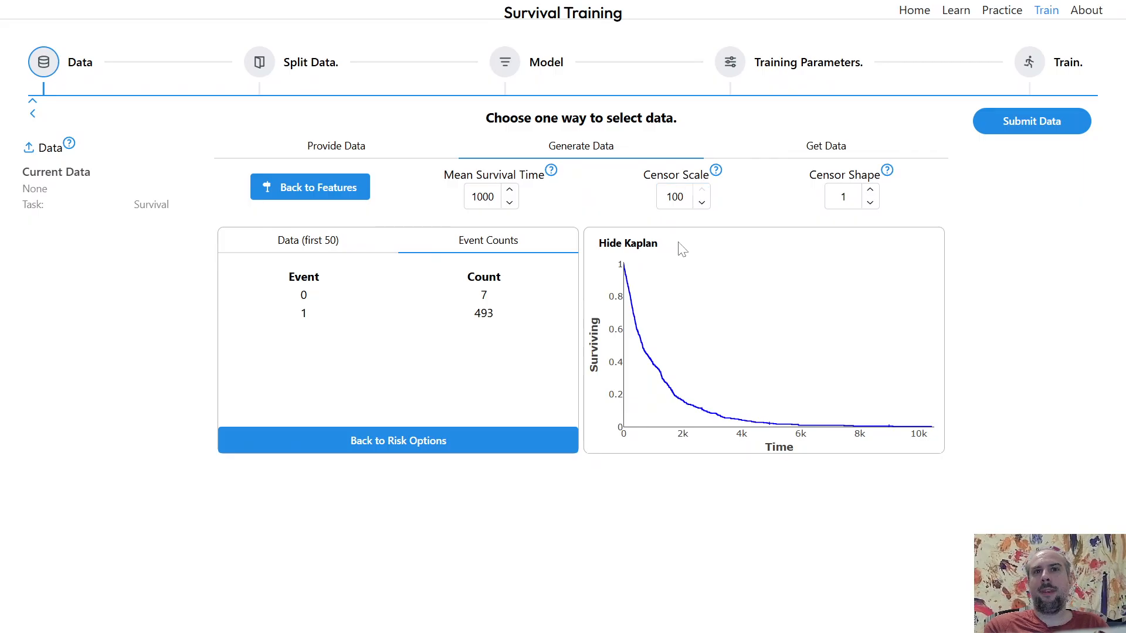
# - Go back to the risk options and make new survival data with the censor scale of 100
pyautogui.click(509, 440)
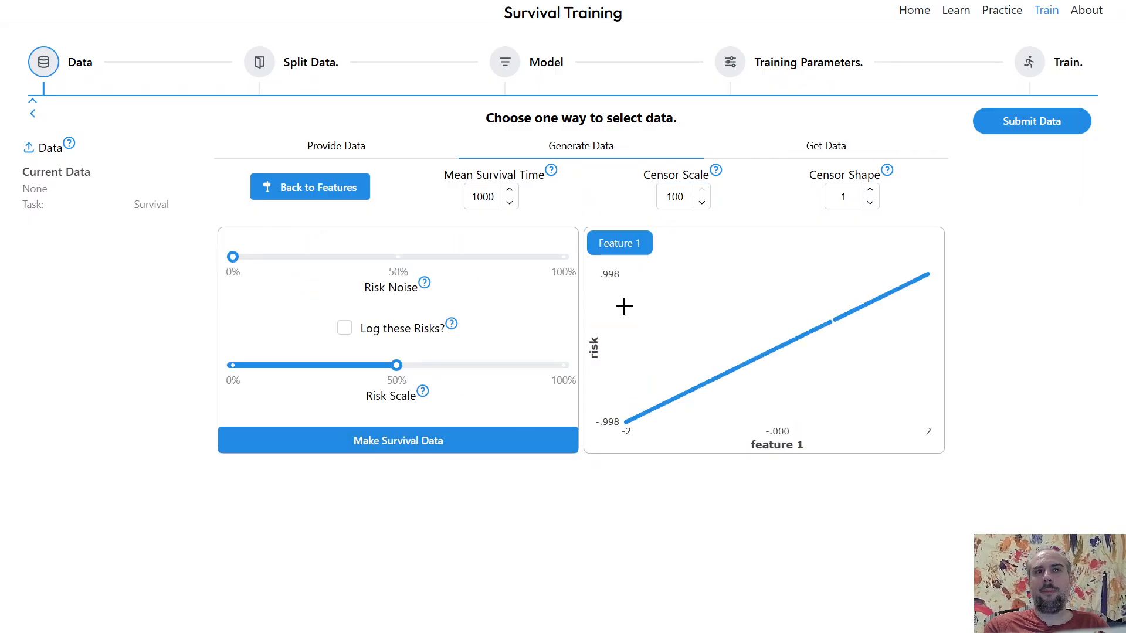
pyautogui.click(452, 441)
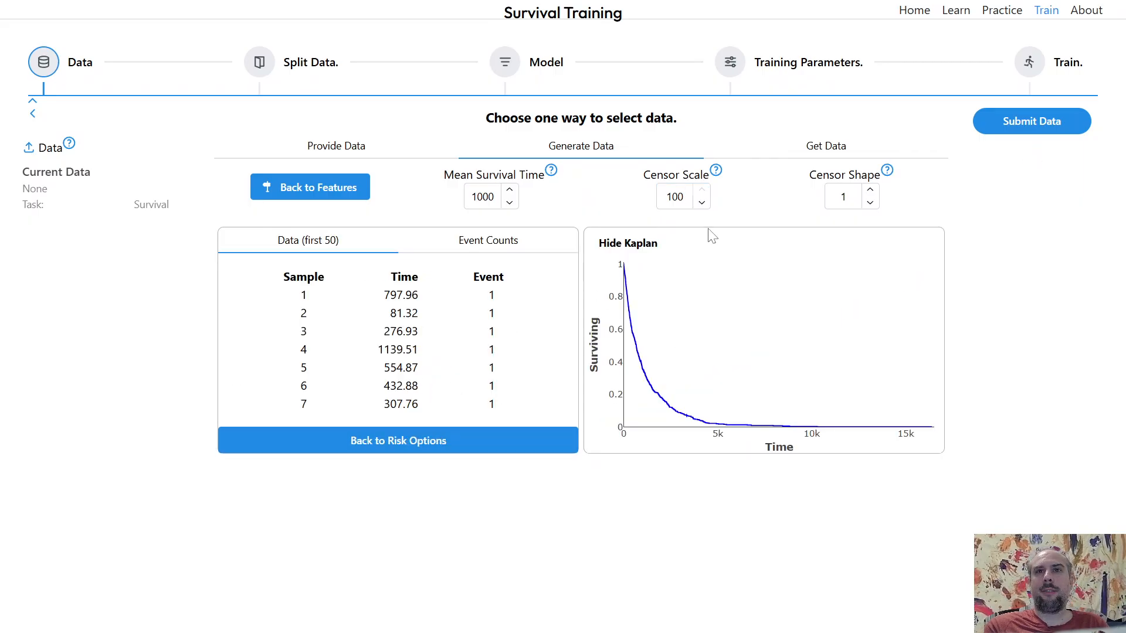
# - Submit the data, open its analysis, find the optimal cutoff, and return to the survival data
pyautogui.click(1024, 122)
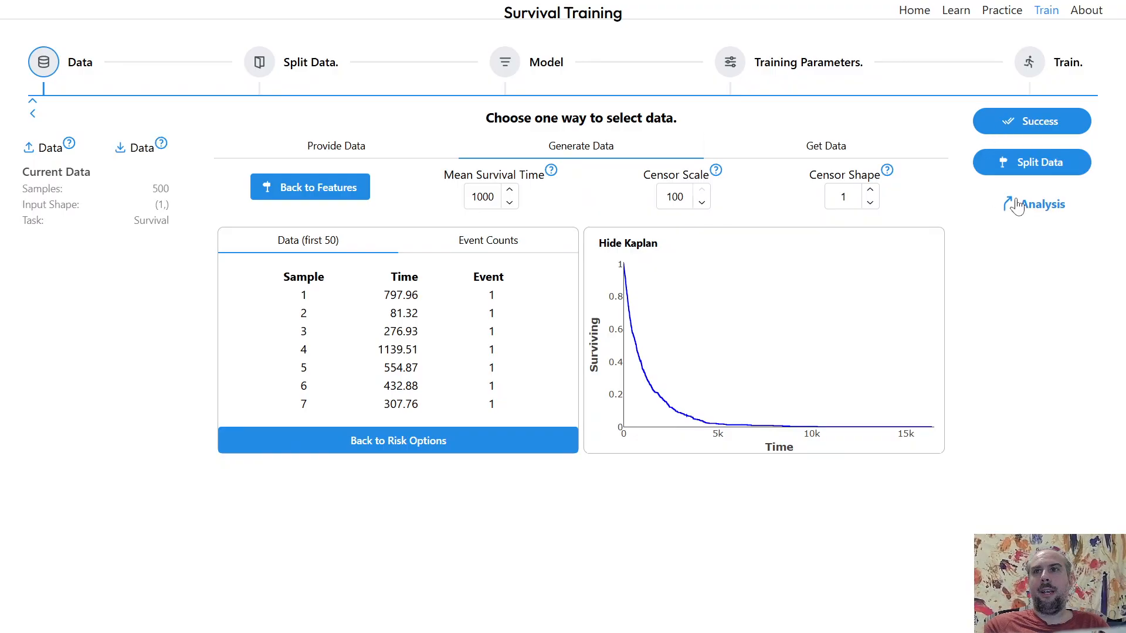
pyautogui.click(1021, 205)
pyautogui.click(684, 211)
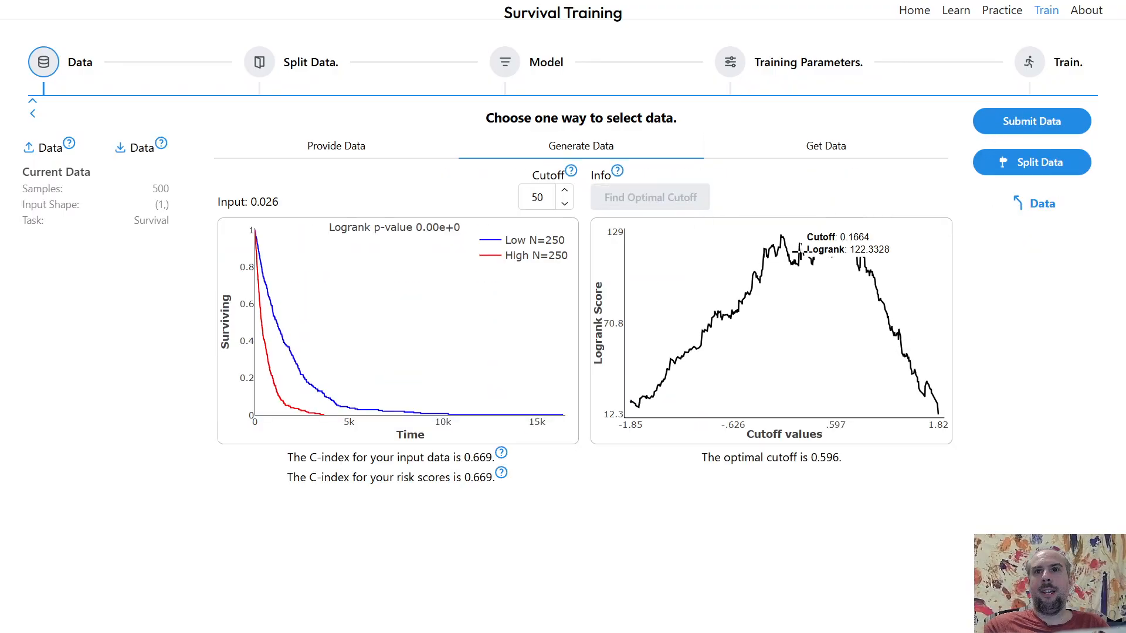
pyautogui.click(1038, 206)
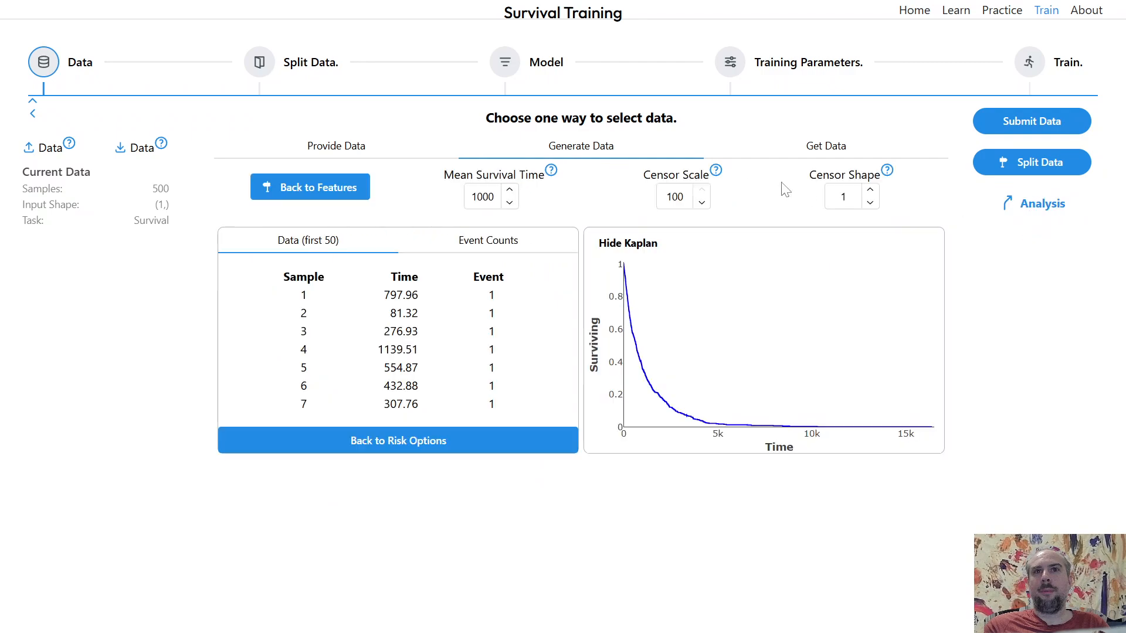
# - Regenerate the survival data at censor scale 100, submit it, and find its optimal cutoff in the analysis
pyautogui.click(702, 203)
pyautogui.click(704, 192)
pyautogui.click(1024, 130)
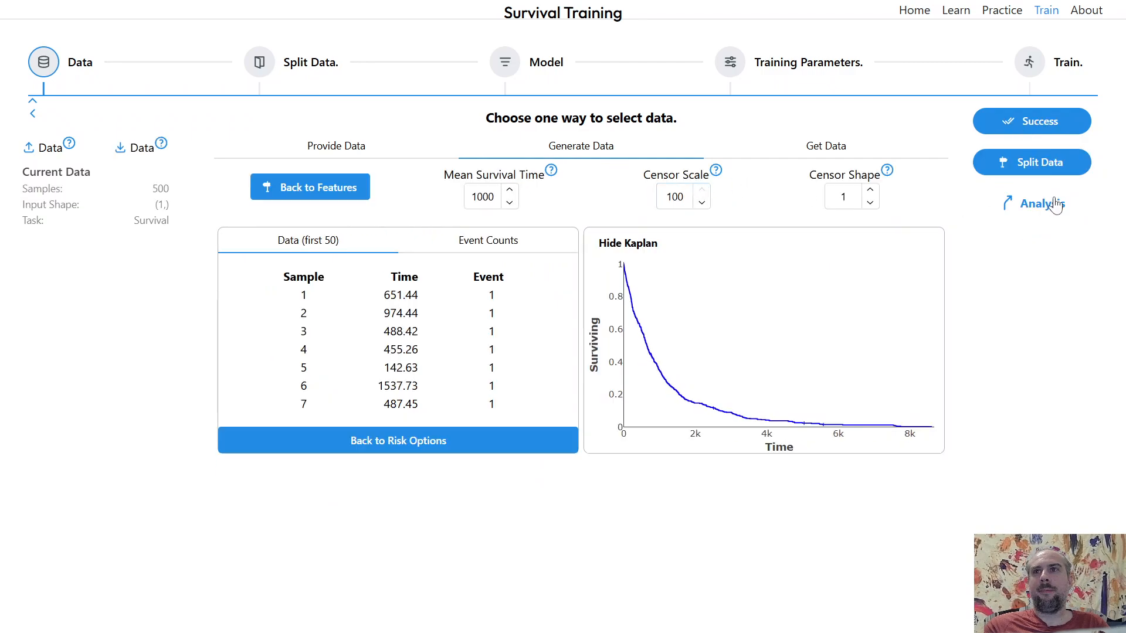
pyautogui.click(1022, 205)
pyautogui.click(694, 201)
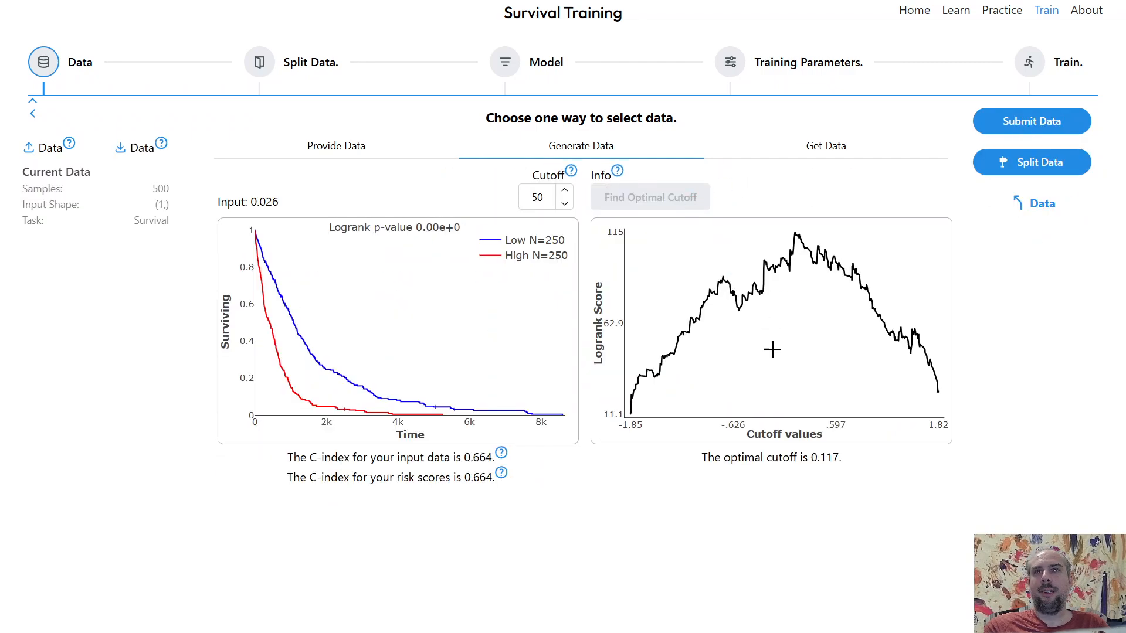
pyautogui.click(1038, 203)
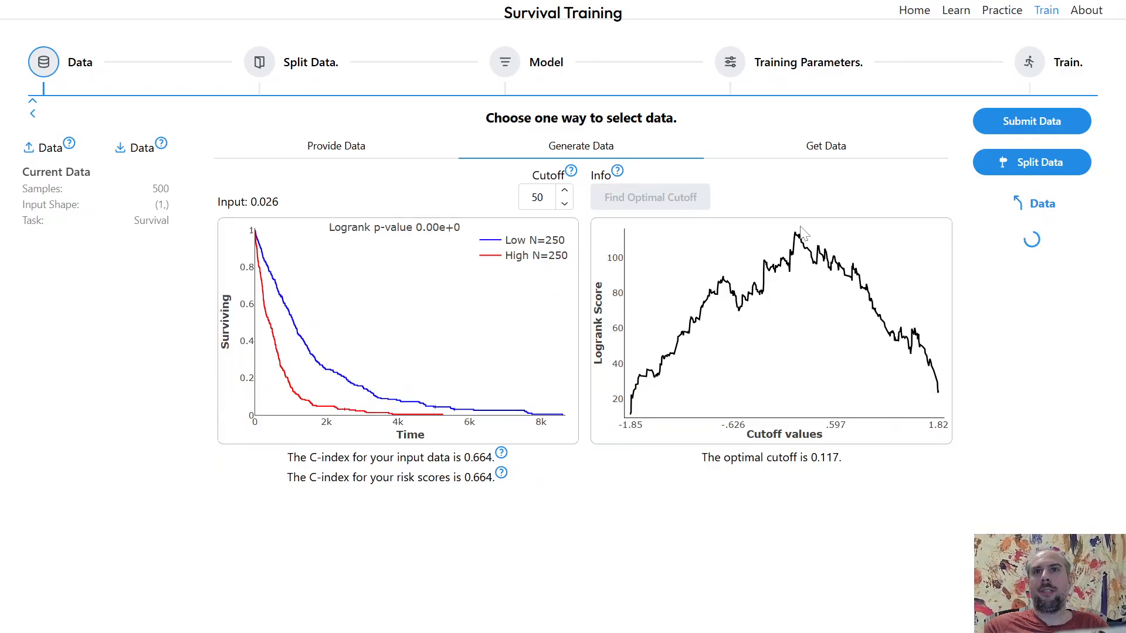
# - Make another survival data sample with the censor scale at 100 and find its optimal logrank cutoff
pyautogui.click(703, 202)
pyautogui.click(703, 190)
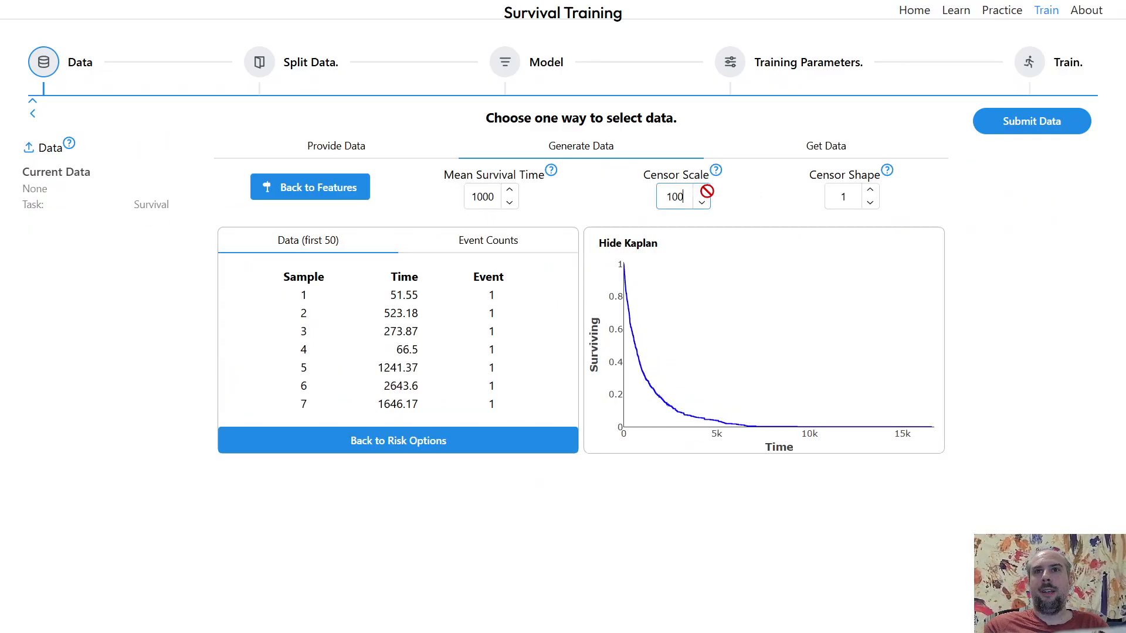
pyautogui.click(1036, 128)
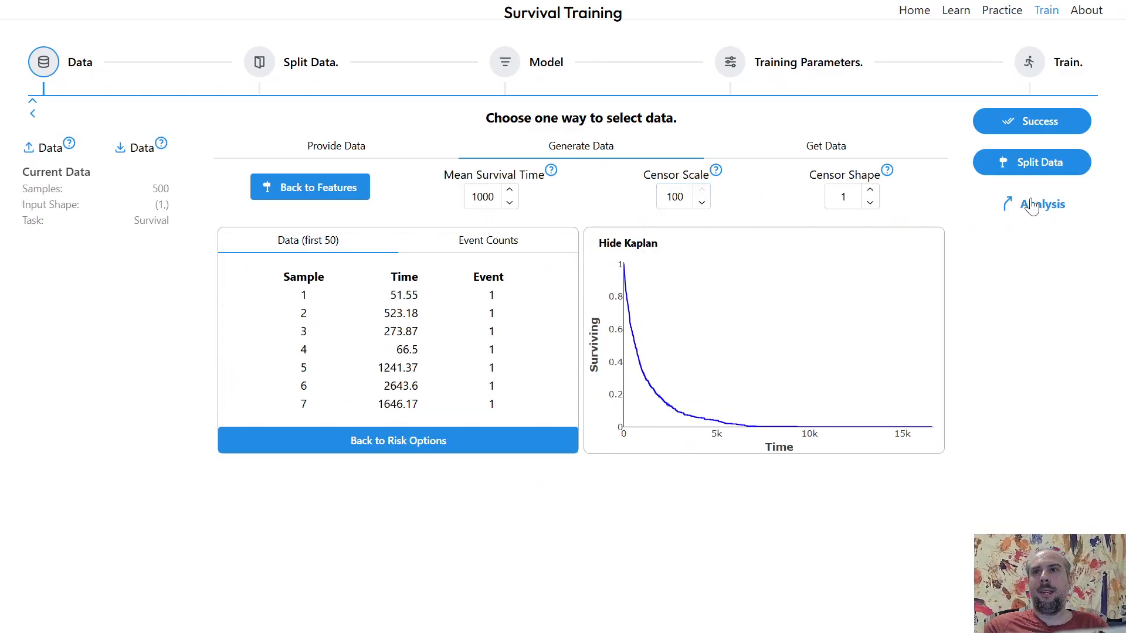
pyautogui.click(1037, 204)
pyautogui.click(674, 201)
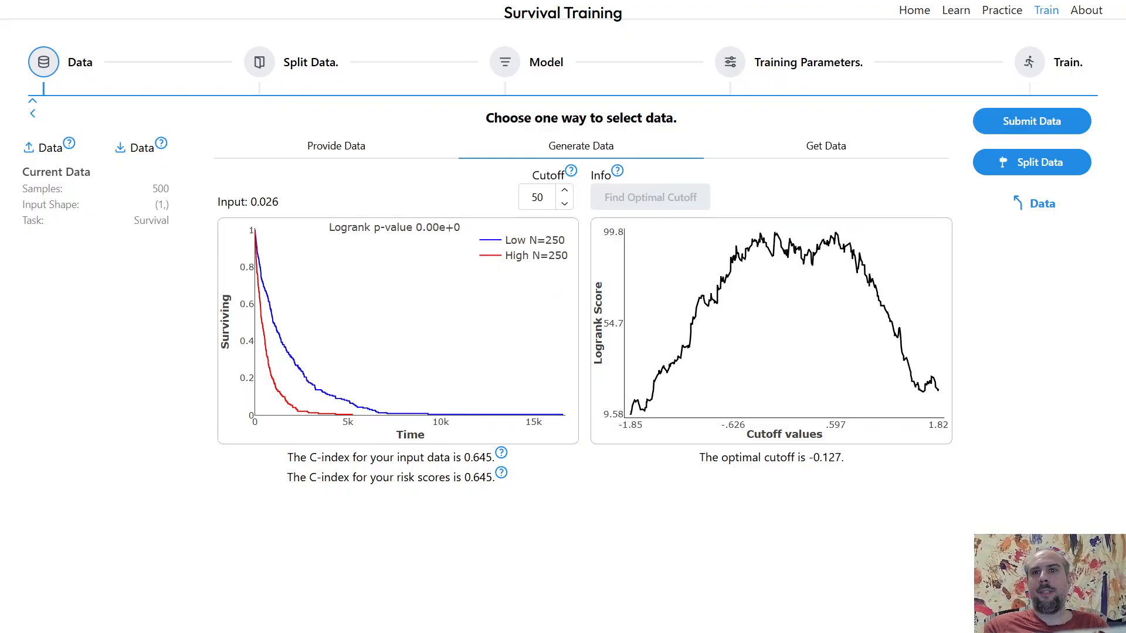
pyautogui.click(1036, 205)
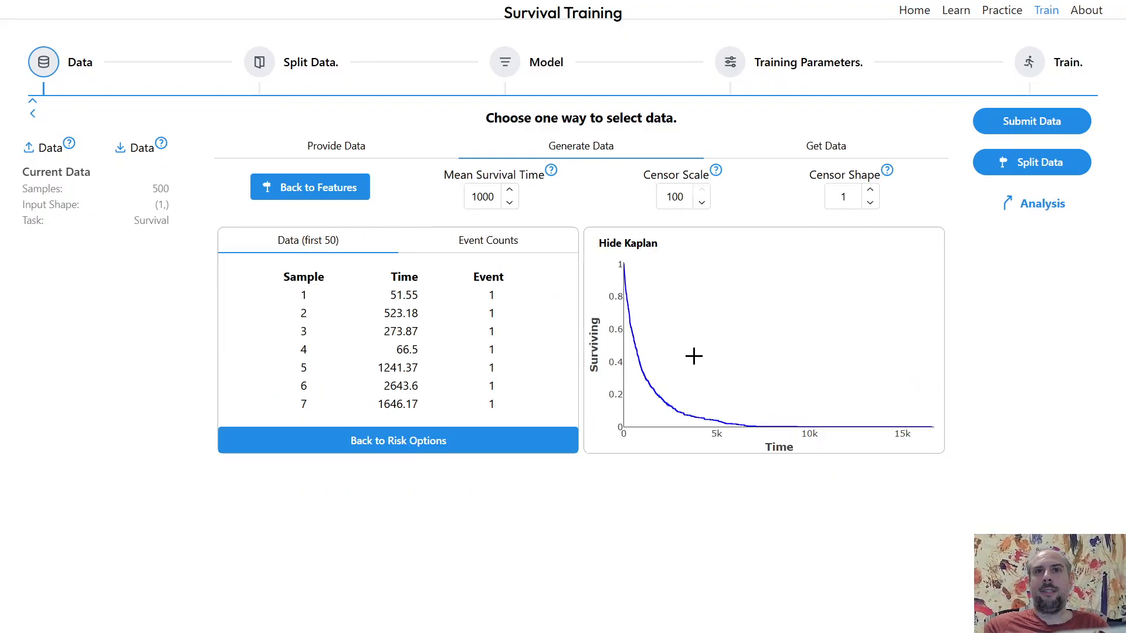
# - Regenerate the data again, submit it, check its event counts, and compute the optimal cutoff
pyautogui.click(702, 203)
pyautogui.click(702, 190)
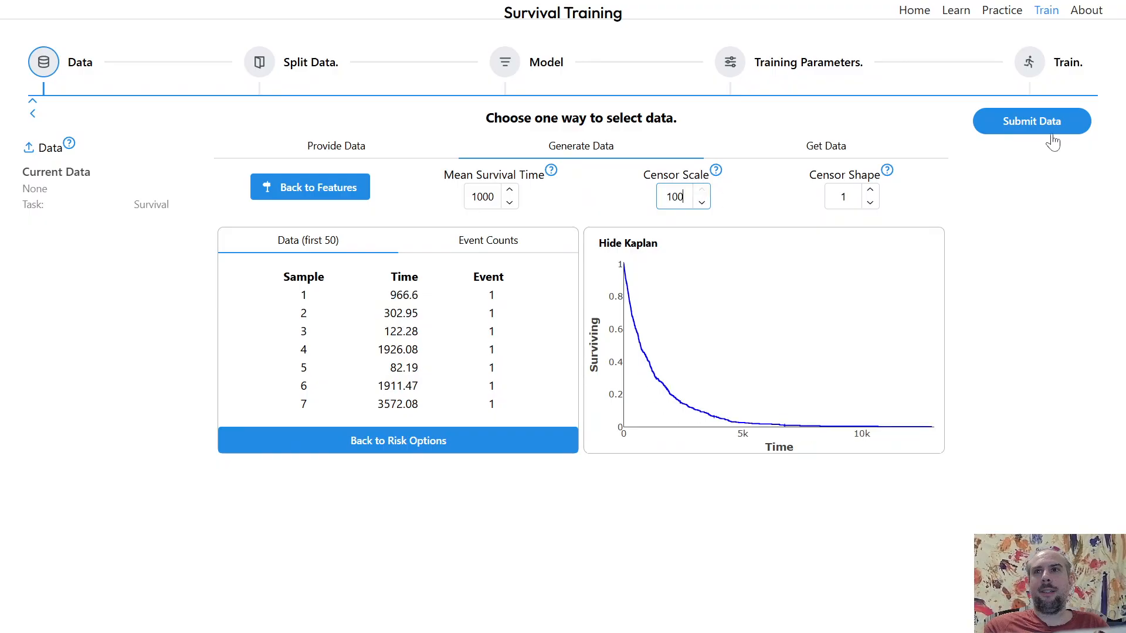
pyautogui.click(1047, 124)
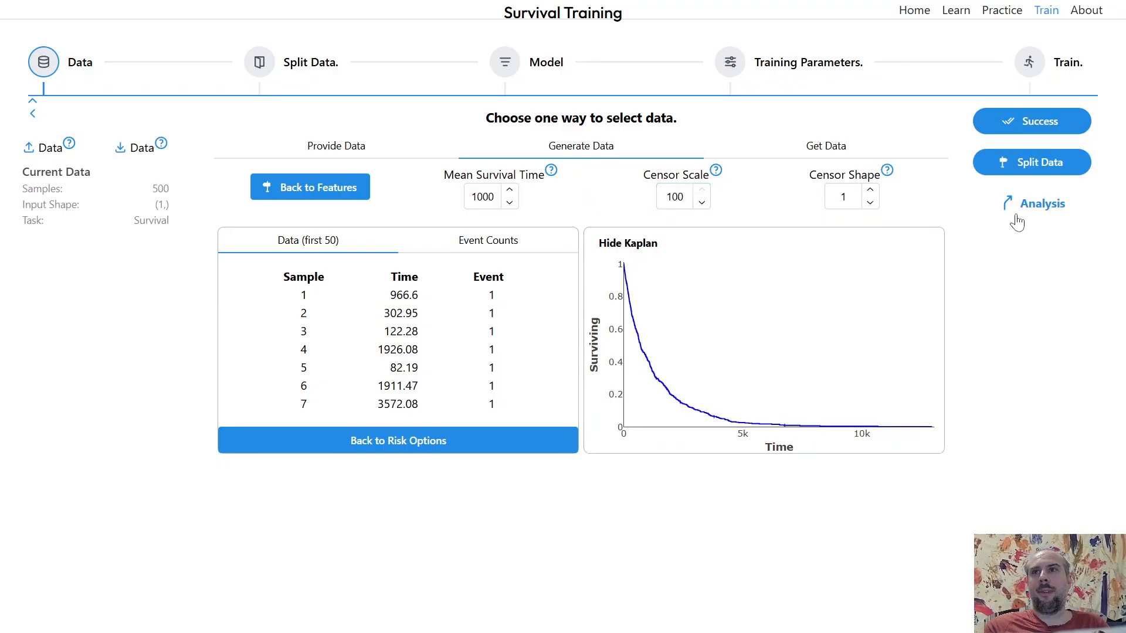
pyautogui.click(532, 242)
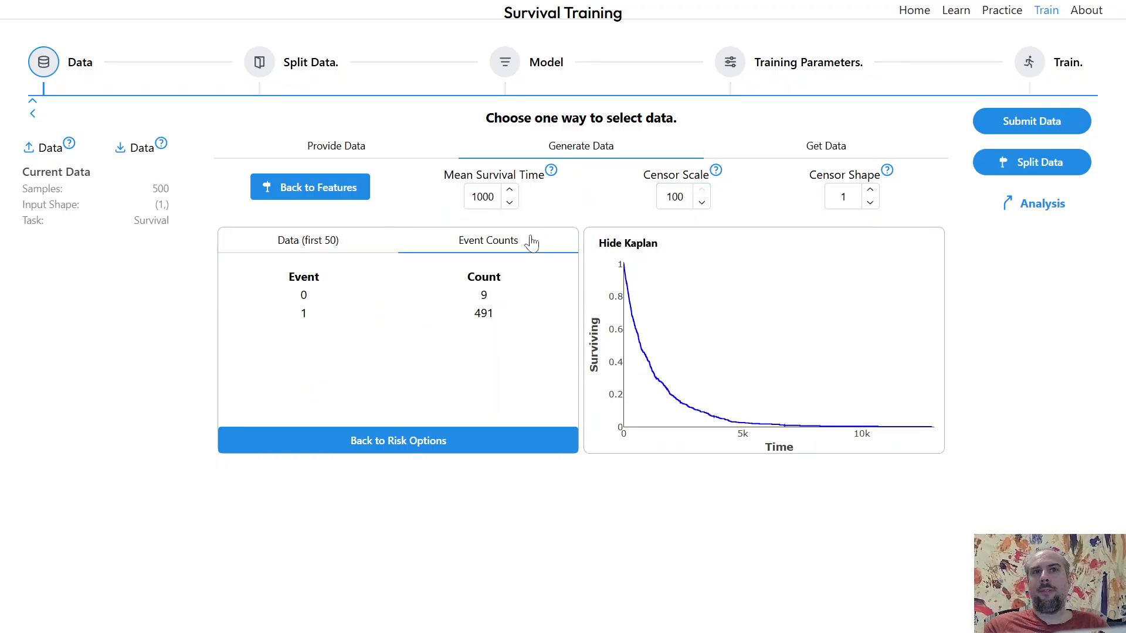
pyautogui.click(1032, 212)
pyautogui.click(674, 202)
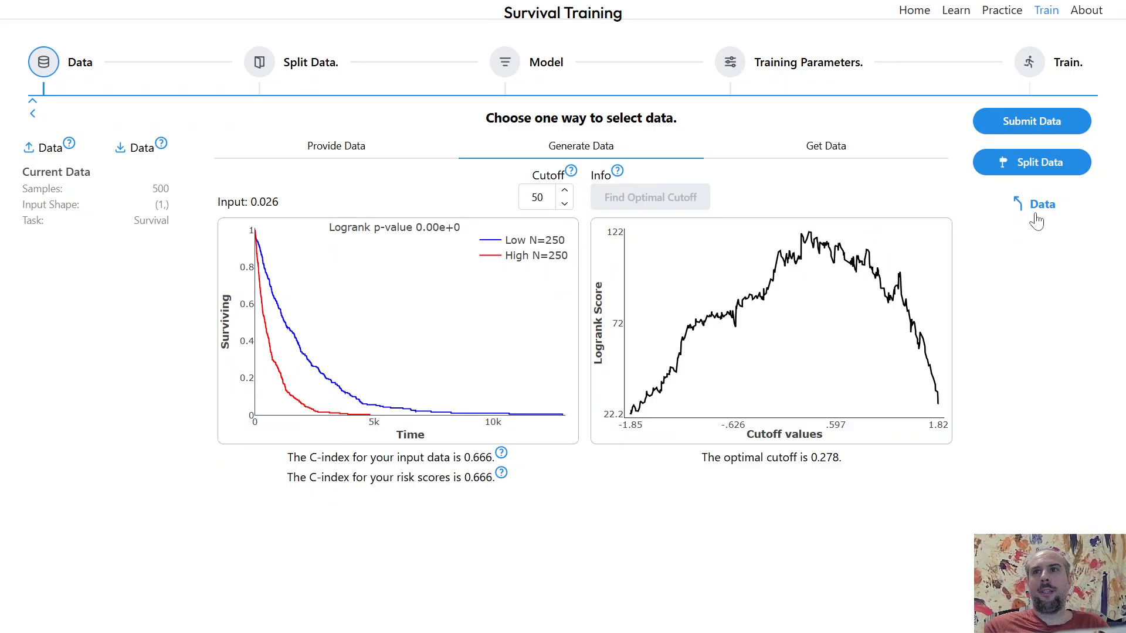
pyautogui.click(1033, 211)
# - Produce a fresh censor-scale-100 dataset, submit it, and run the optimal cutoff search
pyautogui.click(701, 203)
pyautogui.click(701, 190)
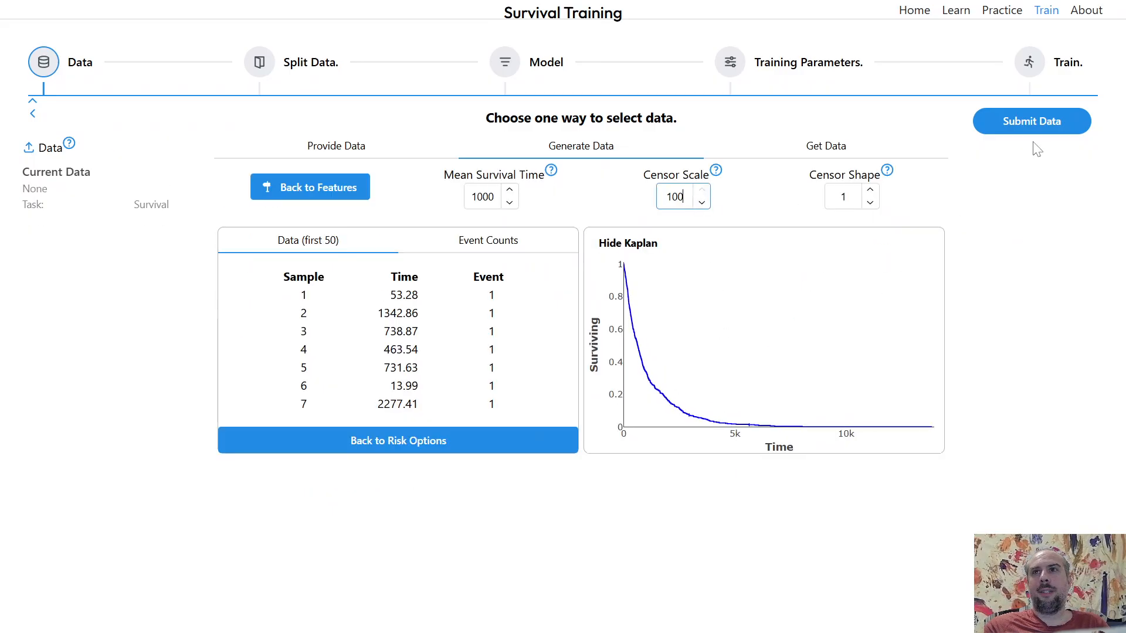
pyautogui.click(1033, 134)
pyautogui.click(1036, 202)
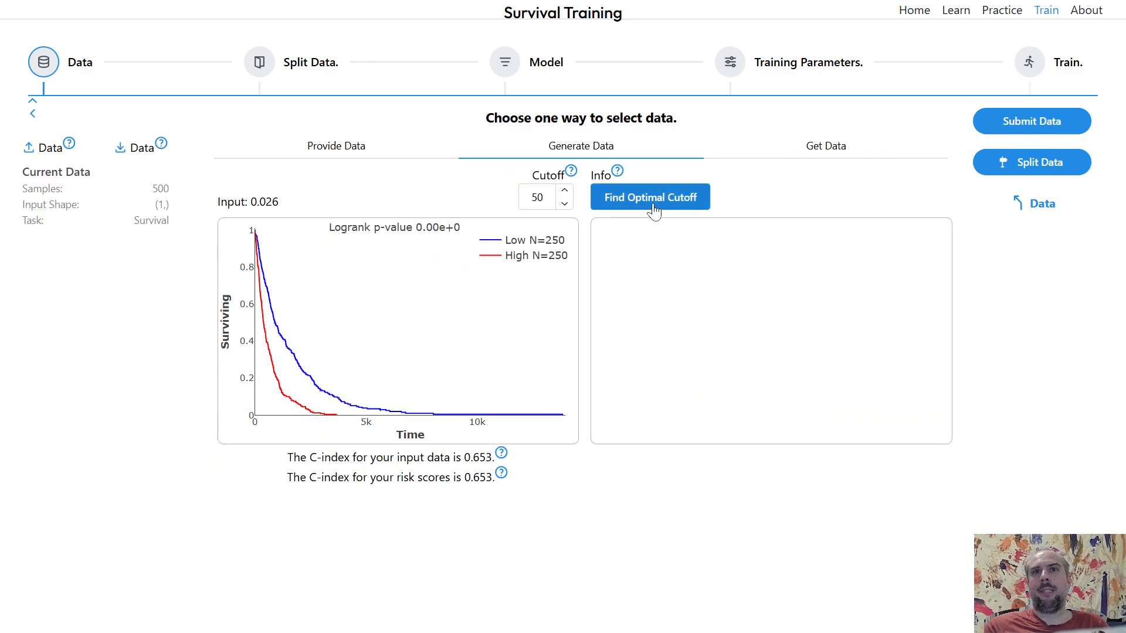
pyautogui.click(657, 200)
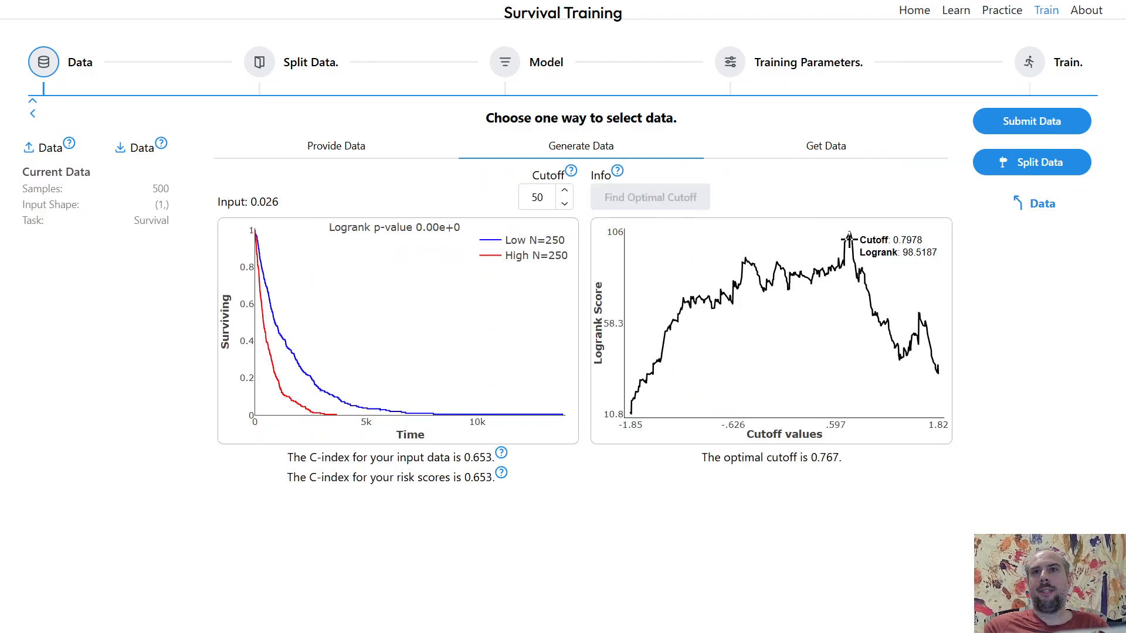
pyautogui.click(1028, 205)
# - Regenerate the survival data once more, find its optimal cutoff, and review the event counts
pyautogui.click(702, 203)
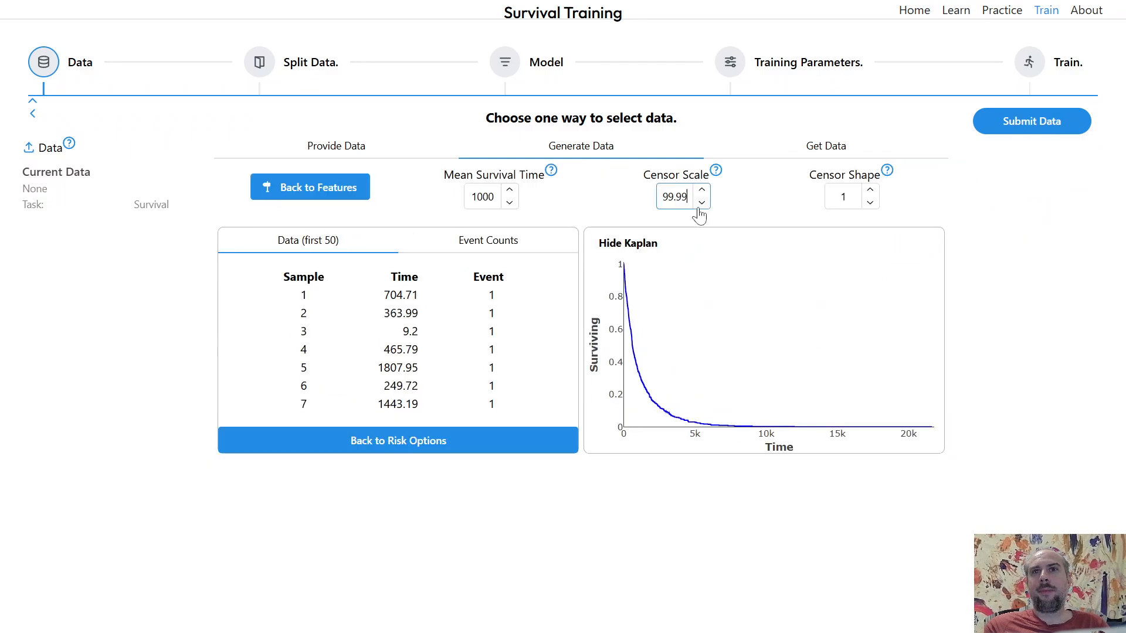
pyautogui.click(701, 190)
pyautogui.click(1005, 132)
pyautogui.click(1011, 202)
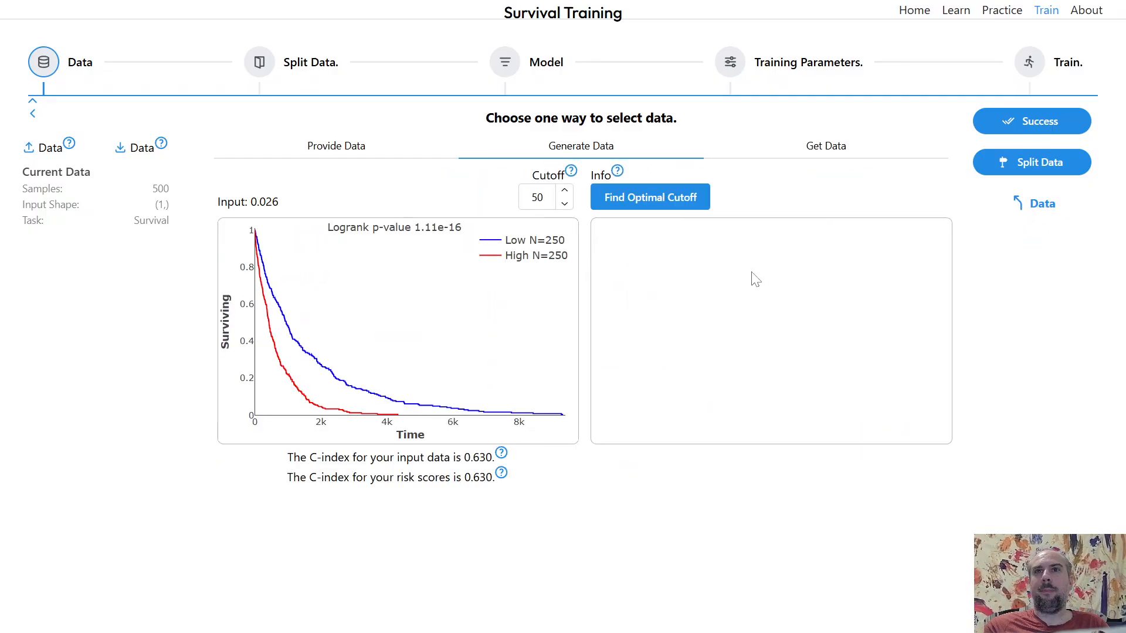
pyautogui.click(678, 208)
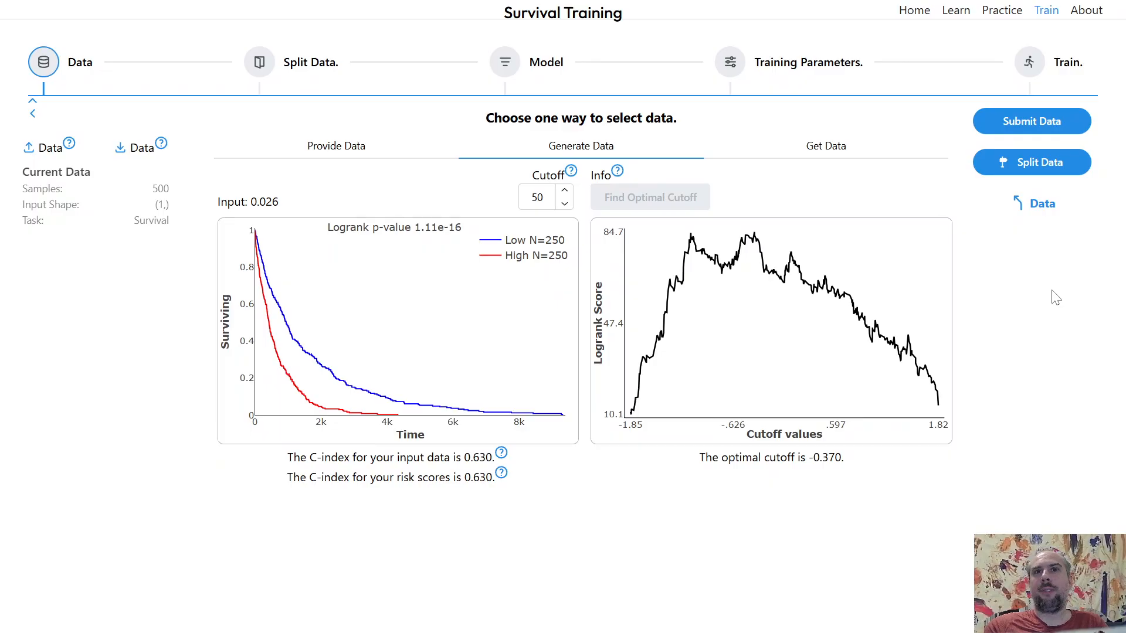
pyautogui.click(1041, 206)
pyautogui.click(519, 236)
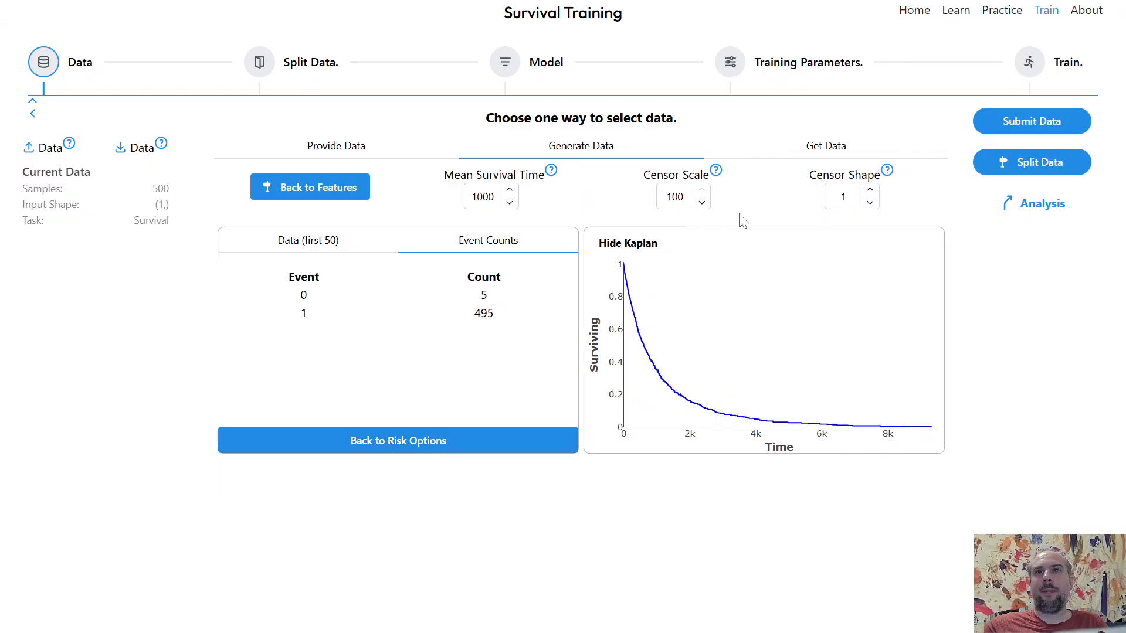
# - Go back to the features, raise the number of samples to 5000, and make new survival data
pyautogui.click(448, 443)
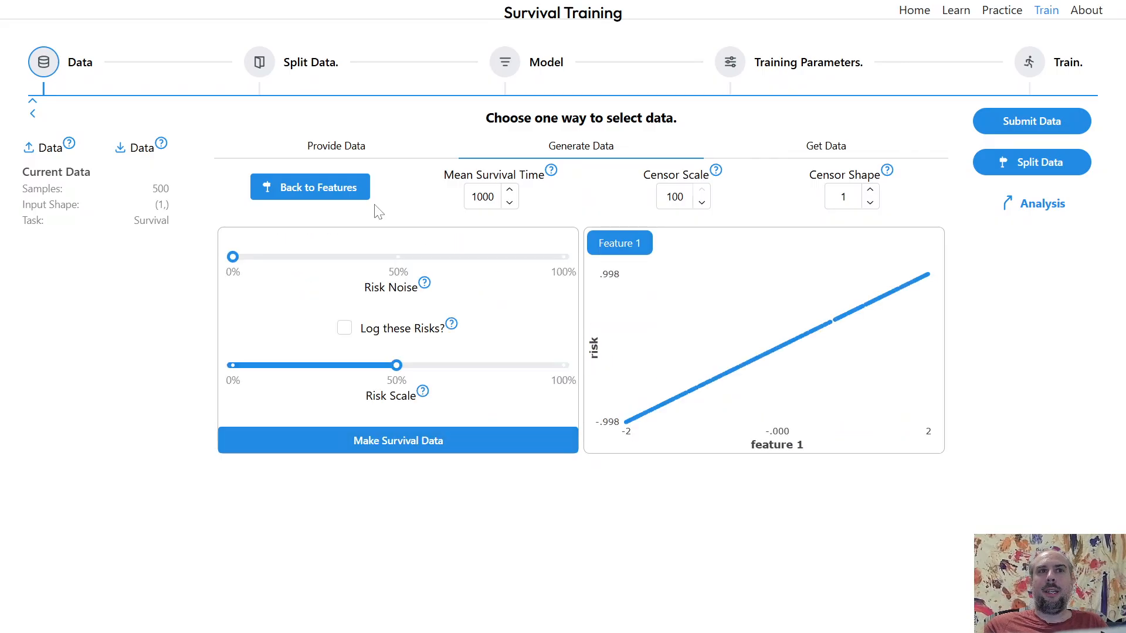
pyautogui.click(357, 199)
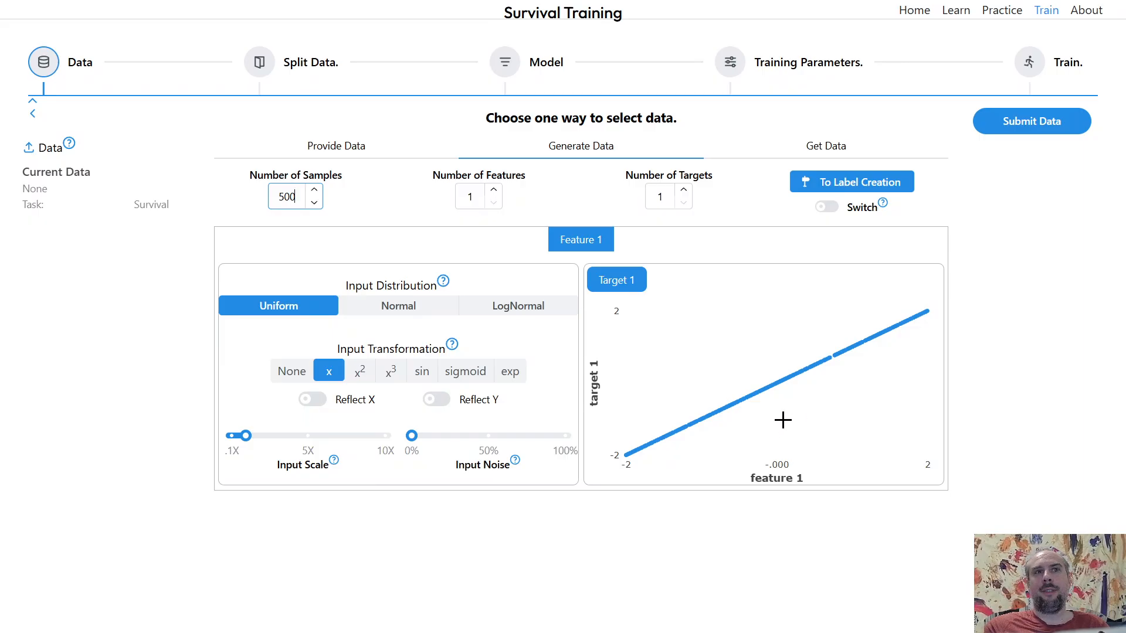
pyautogui.write('0')
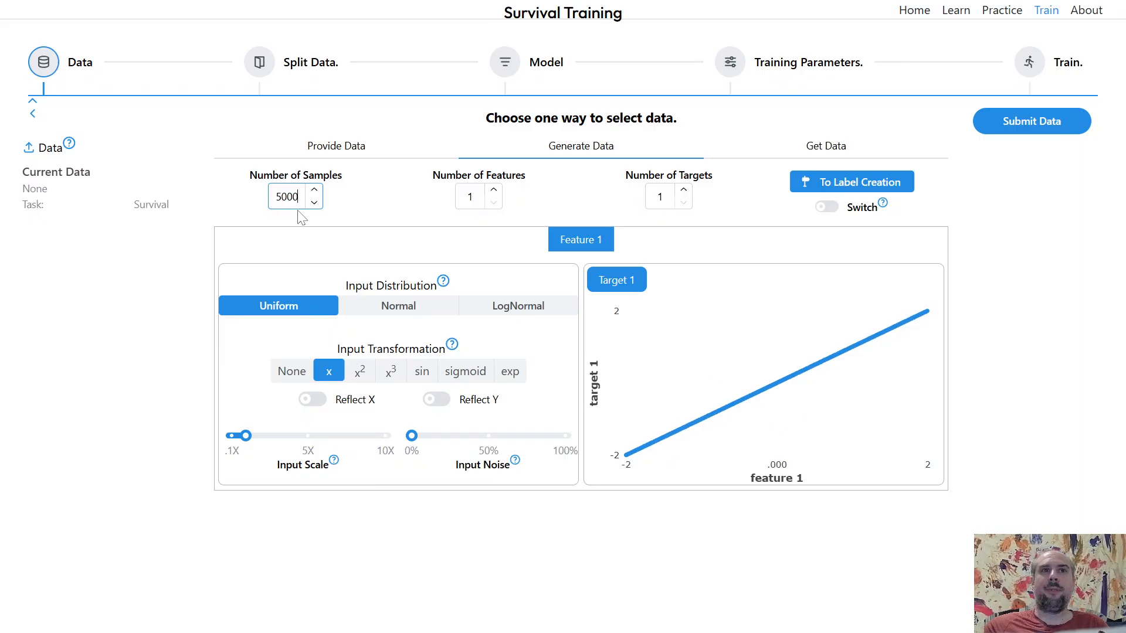
pyautogui.click(820, 191)
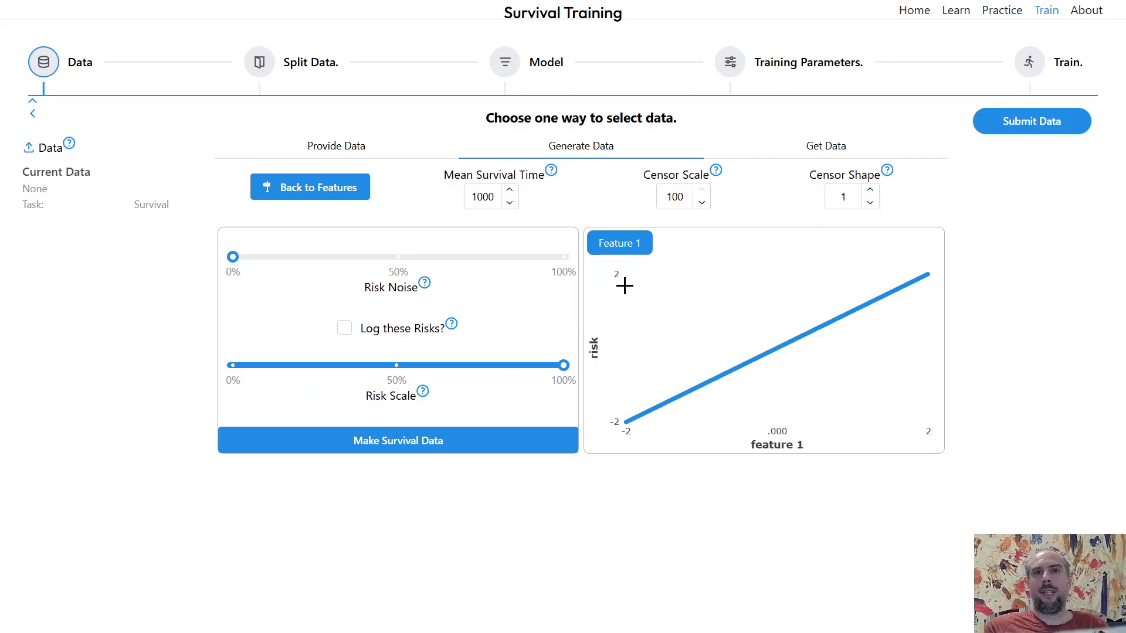
pyautogui.click(509, 445)
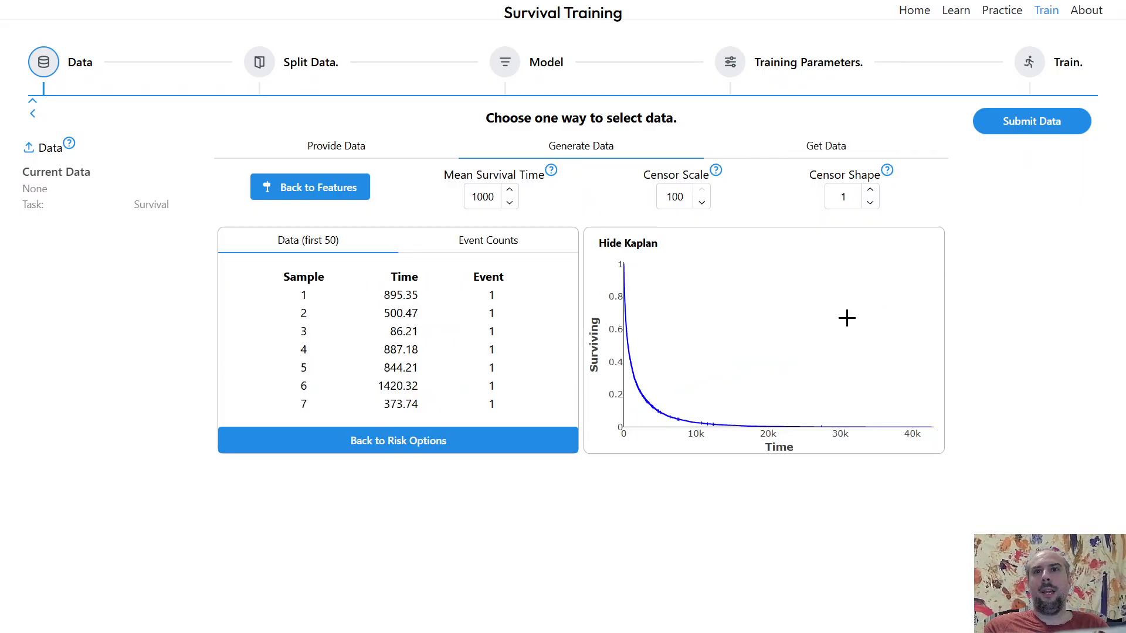
# - Set the censor scale to 1 and view the event counts
pyautogui.click(682, 197)
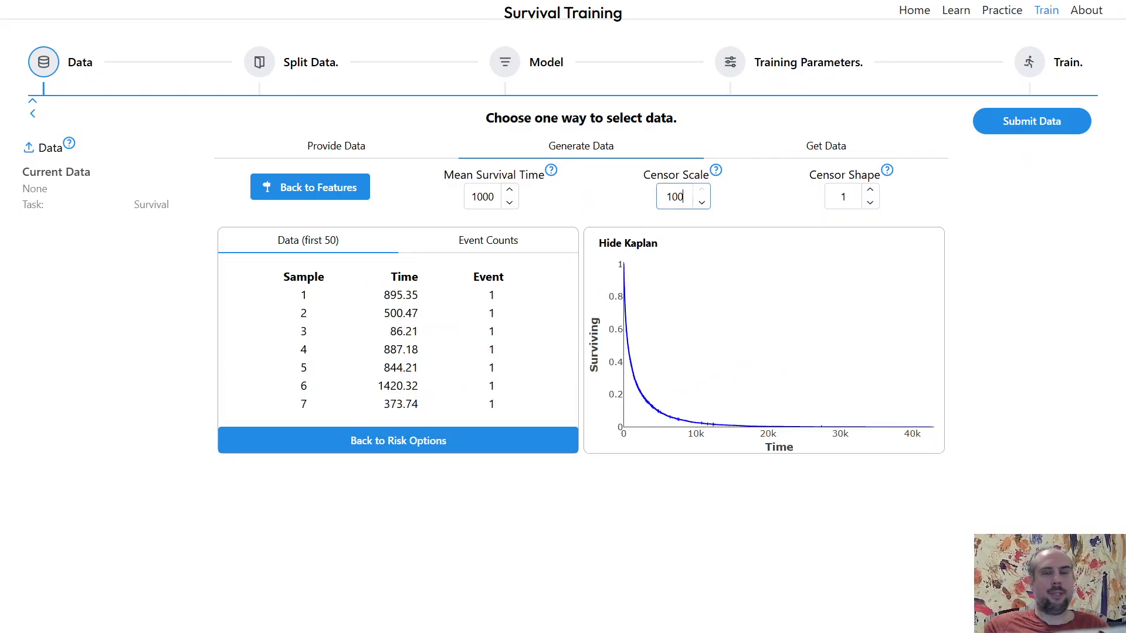
pyautogui.press('BackSpace')
pyautogui.press('BackSpace')
pyautogui.click(513, 243)
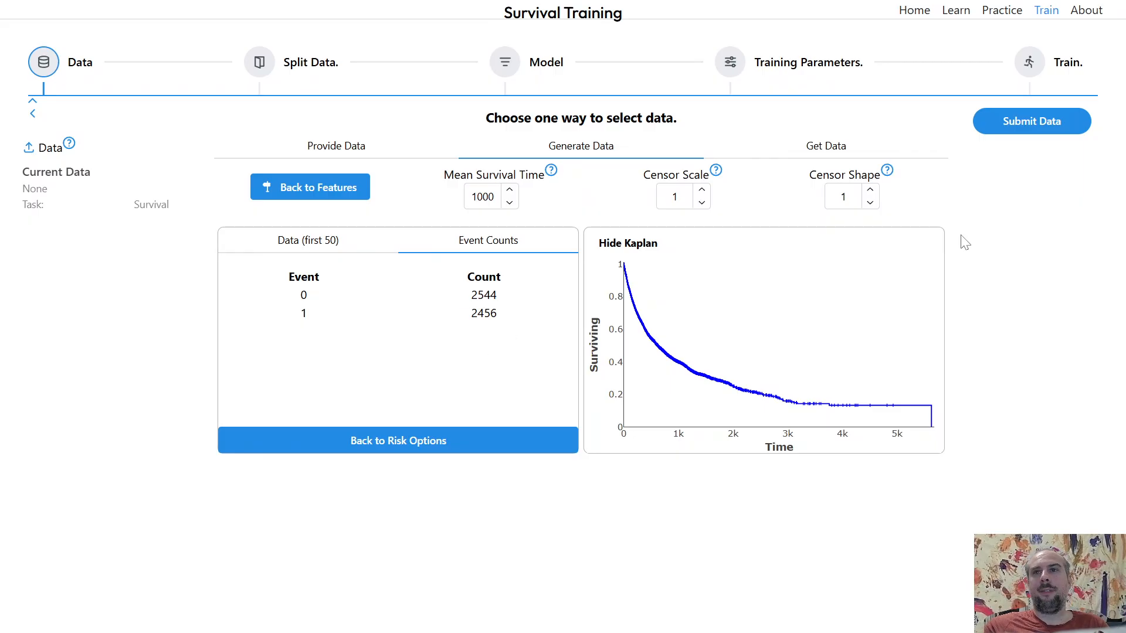
# - Submit the 5000-sample data, open its analysis, and find the optimal cutoff
pyautogui.click(1039, 128)
pyautogui.click(1010, 208)
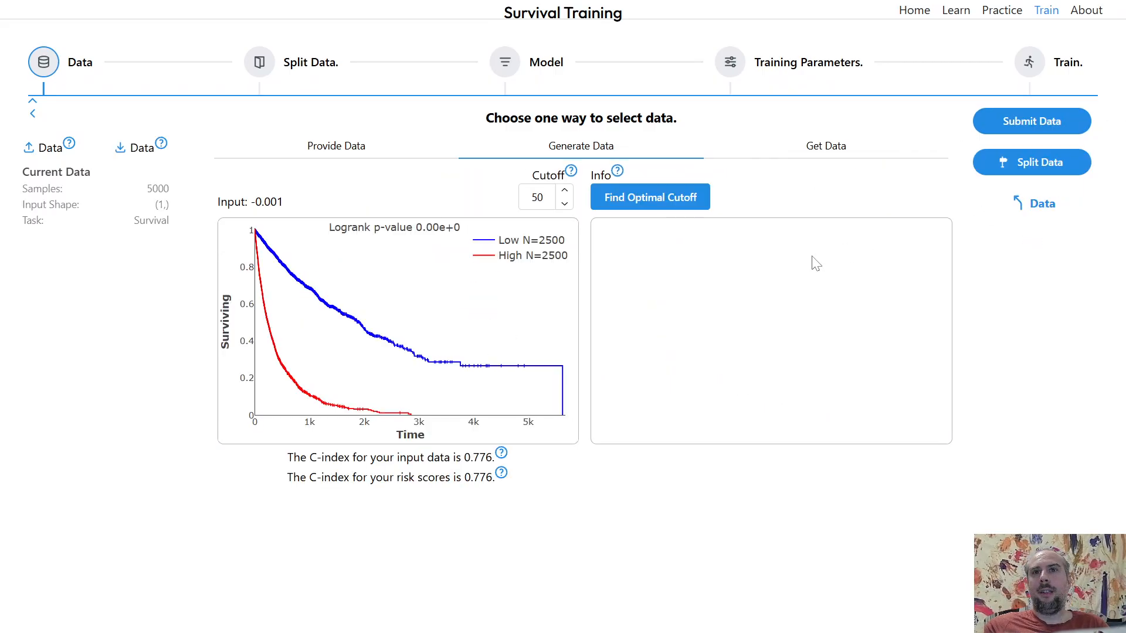
pyautogui.click(669, 202)
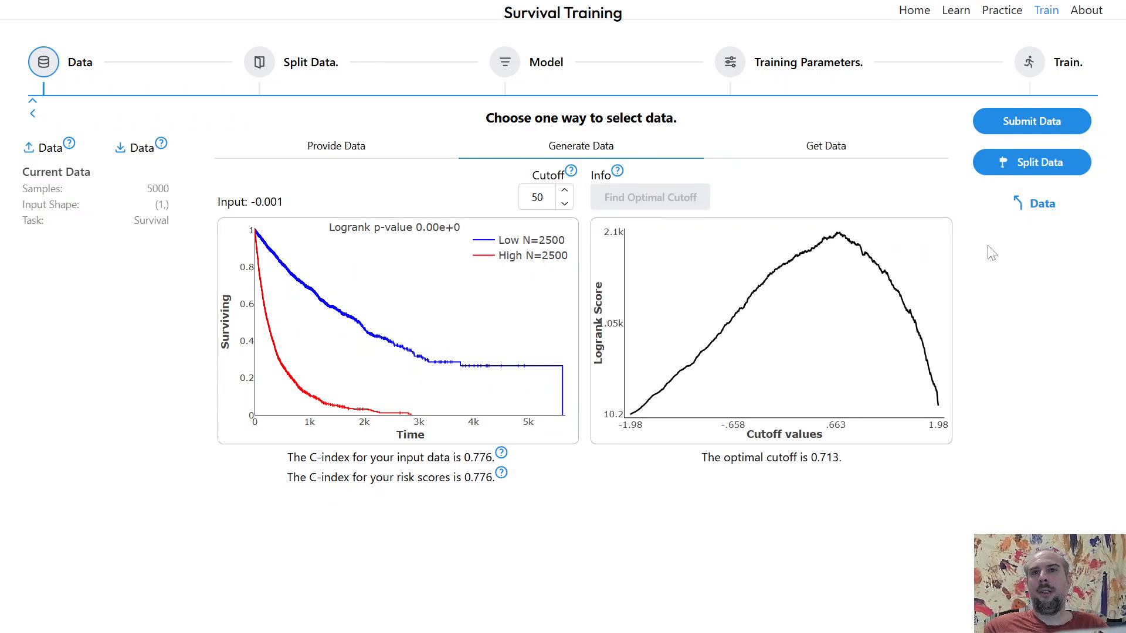
pyautogui.click(1037, 208)
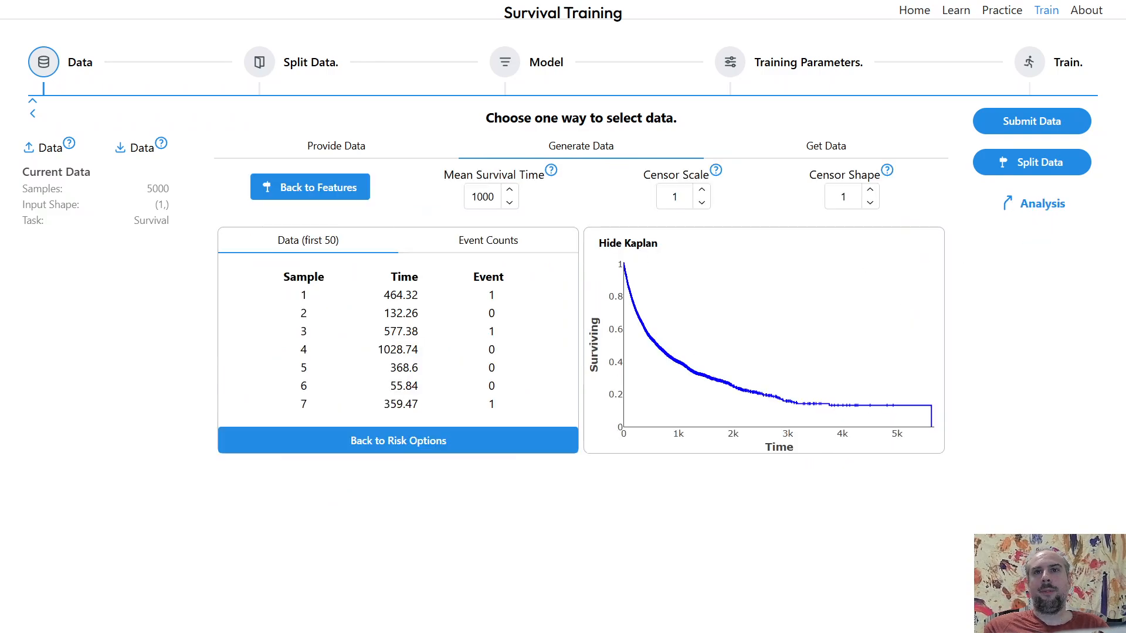
# - Regenerate the 5000-sample data at censor scale 1 and find its optimal cutoff
pyautogui.click(702, 202)
pyautogui.click(702, 188)
pyautogui.click(1032, 124)
pyautogui.click(1034, 208)
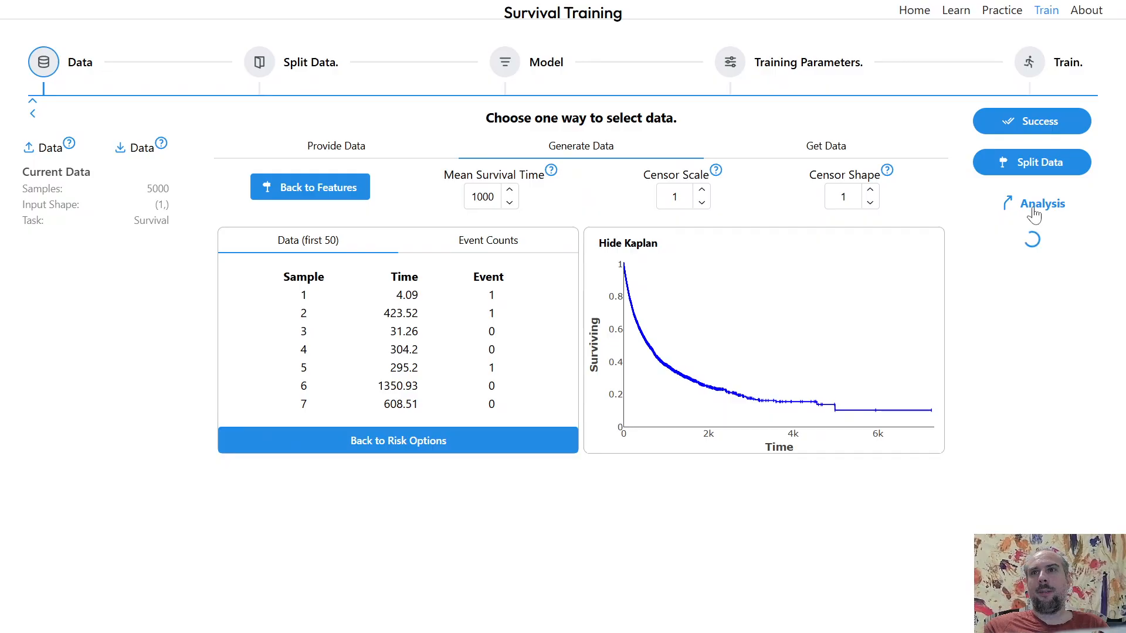
pyautogui.click(663, 197)
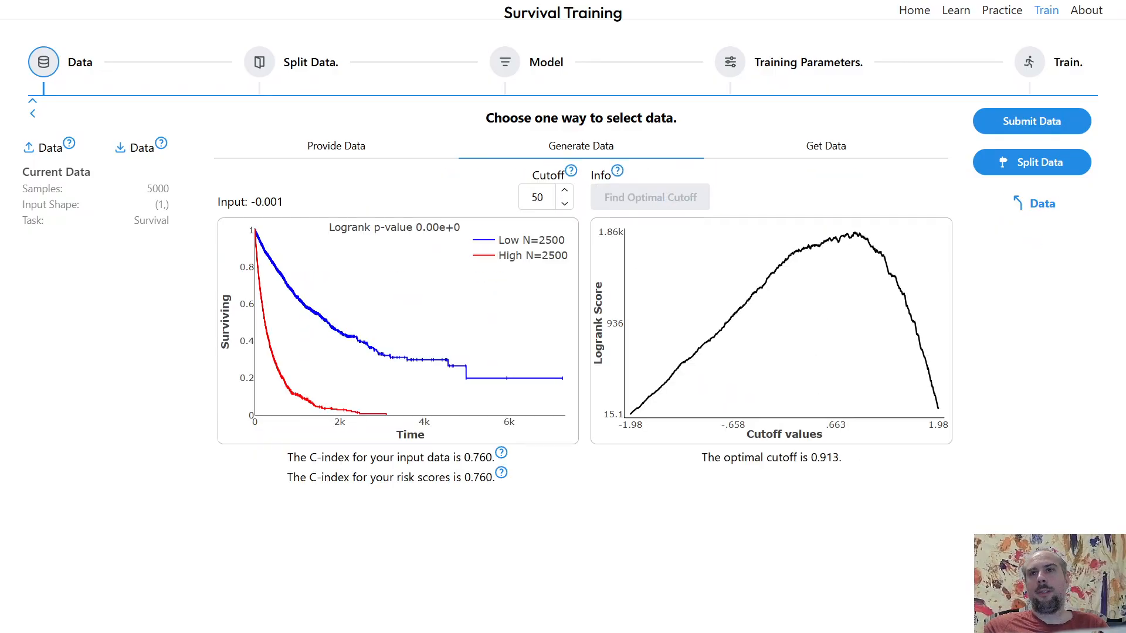
pyautogui.click(1036, 206)
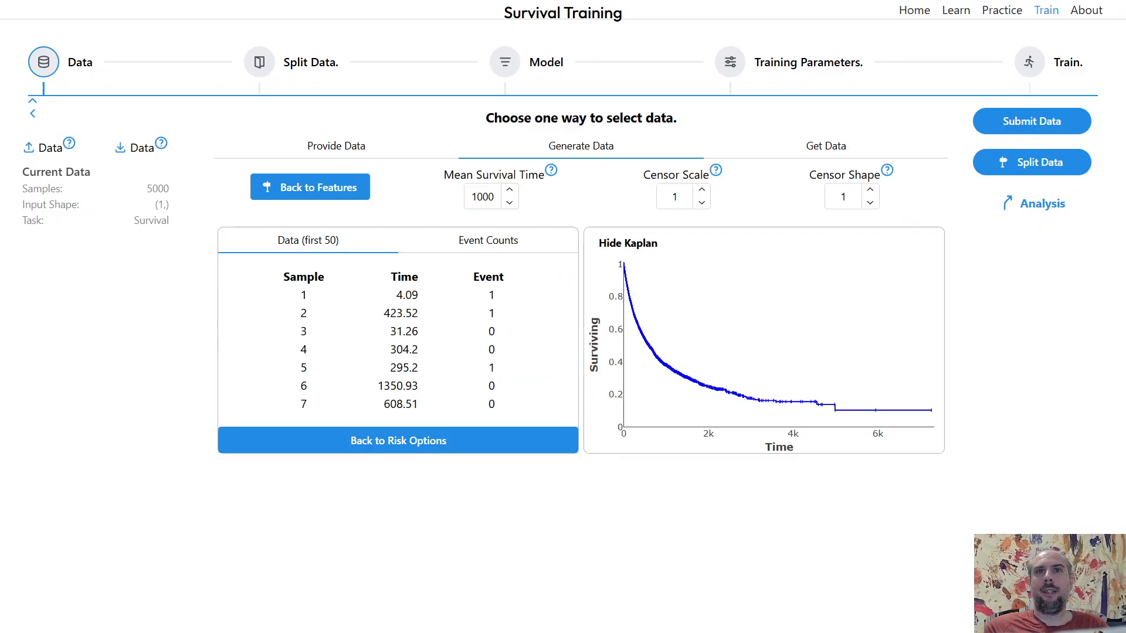
# - Make one more 5000-sample dataset, submit it, and find its optimal cutoff before returning to the data
pyautogui.click(702, 202)
pyautogui.click(1033, 121)
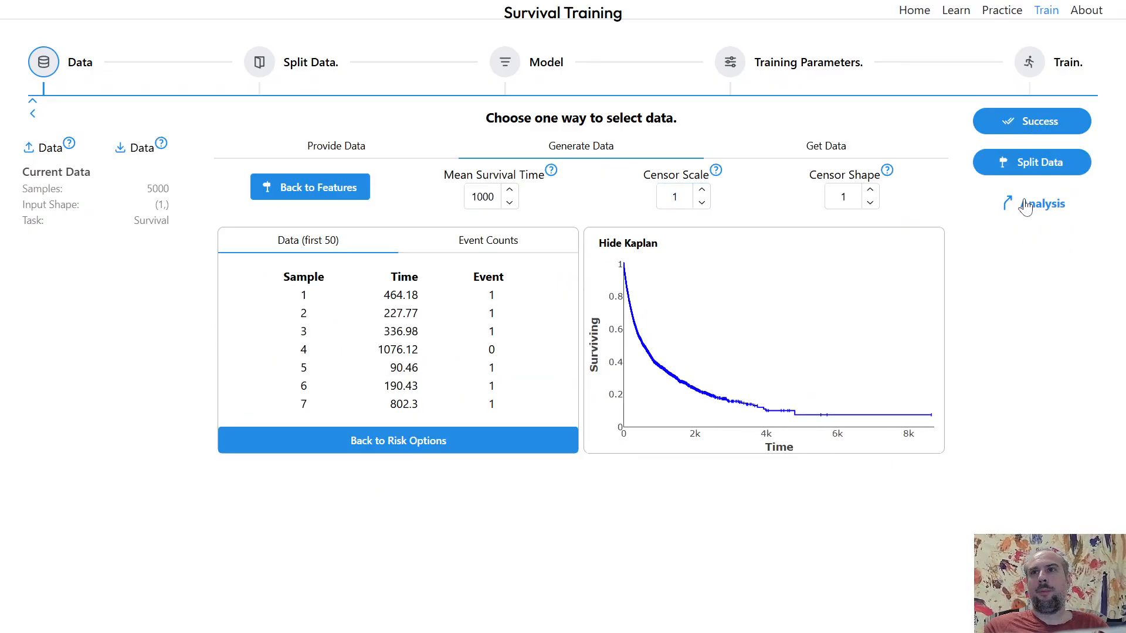
pyautogui.click(1032, 203)
pyautogui.click(648, 200)
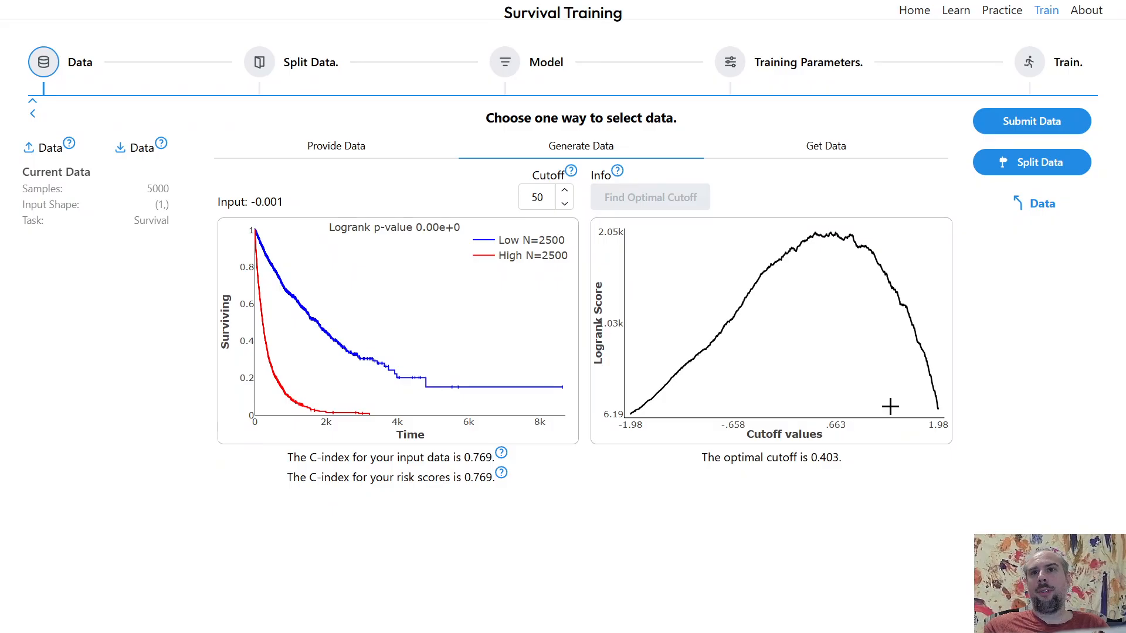
pyautogui.moveTo(859, 268)
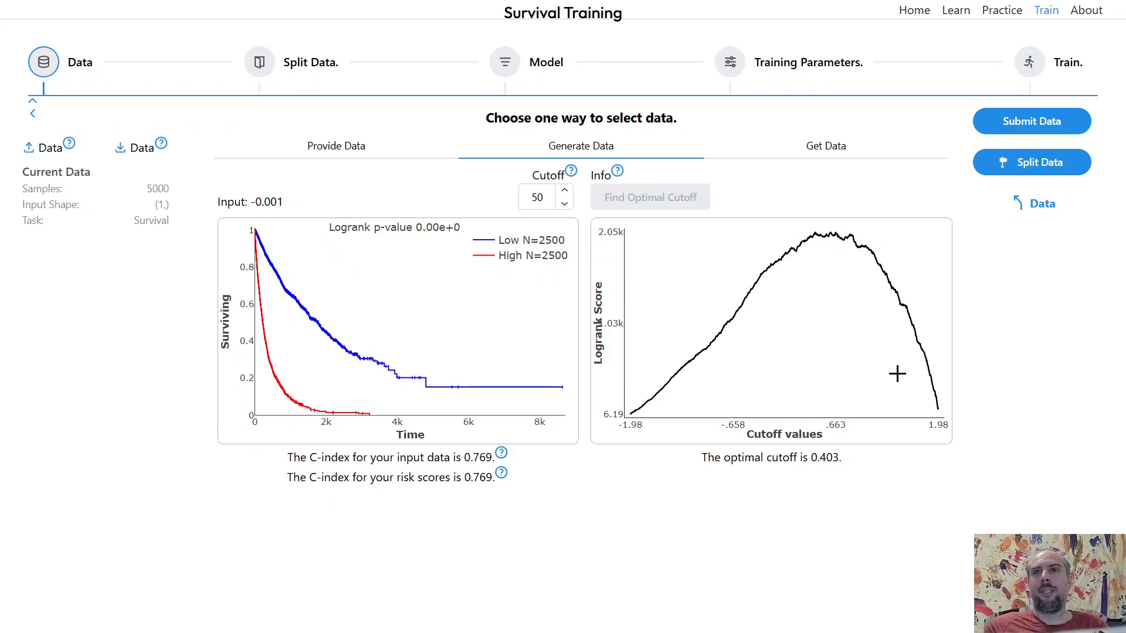
pyautogui.click(1044, 205)
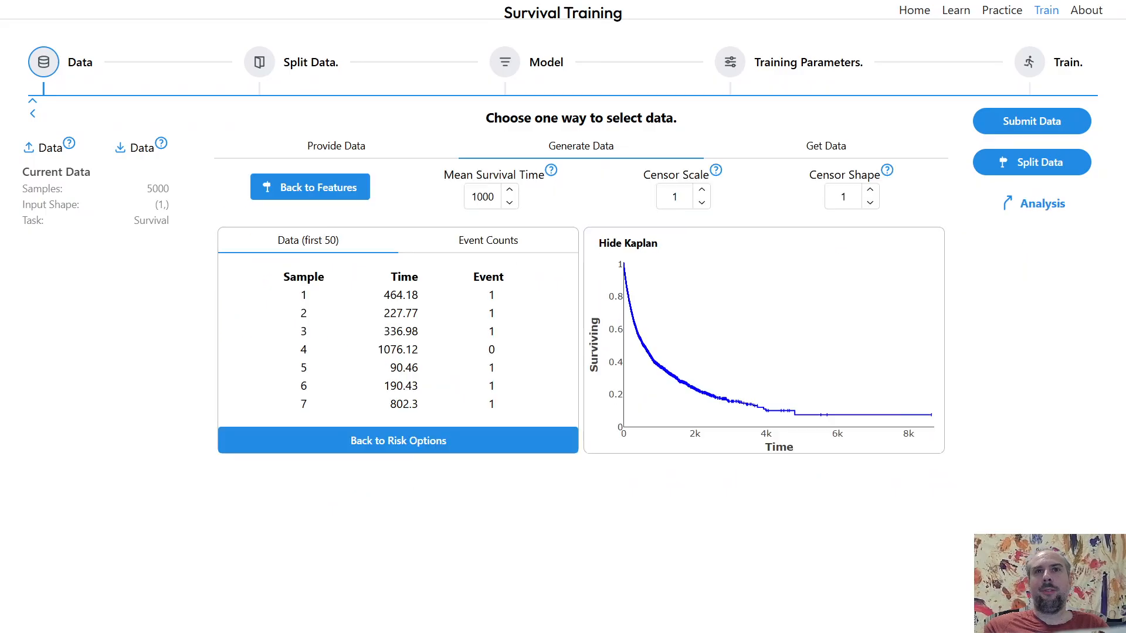
# - Go back to the features, set the number of samples to 100, and make new survival data
pyautogui.click(350, 195)
pyautogui.doubleClick(287, 197)
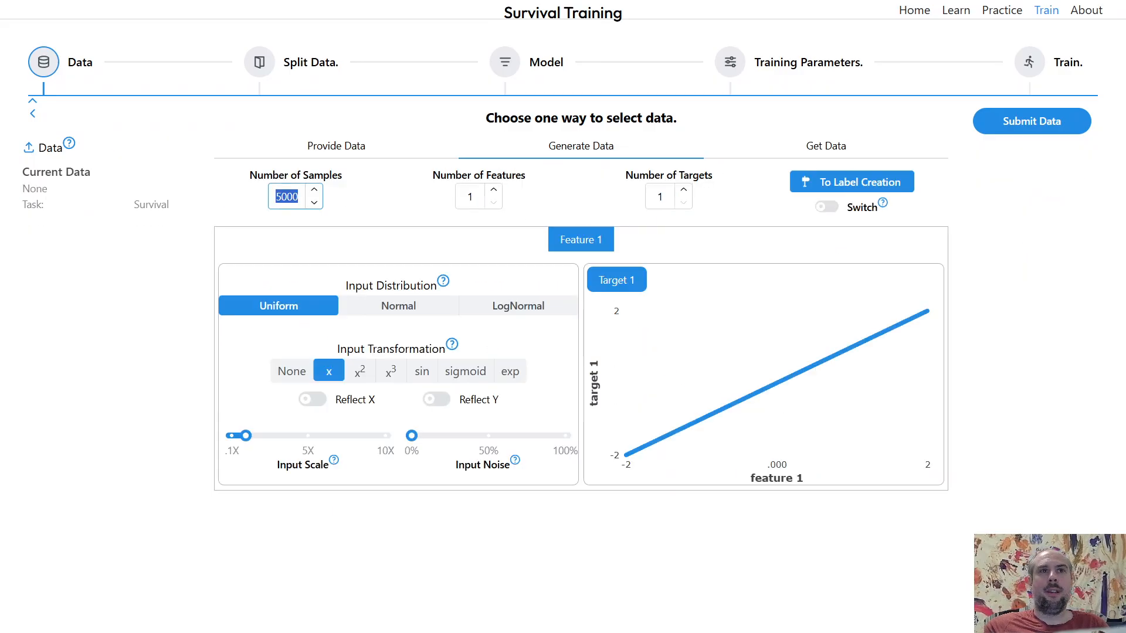
pyautogui.write('100')
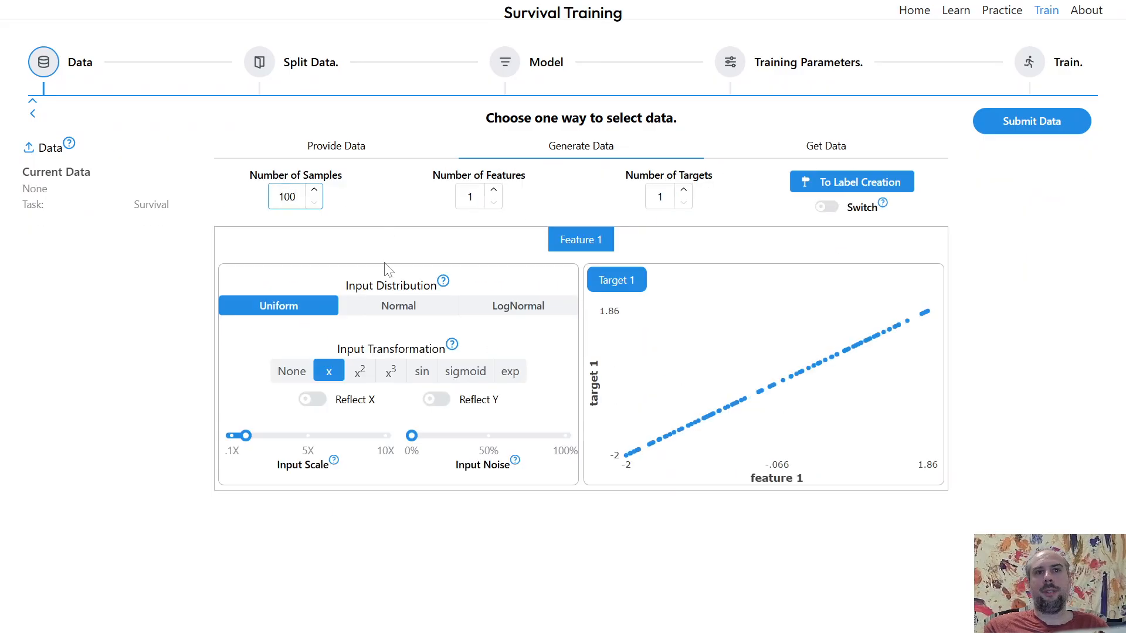
pyautogui.click(903, 183)
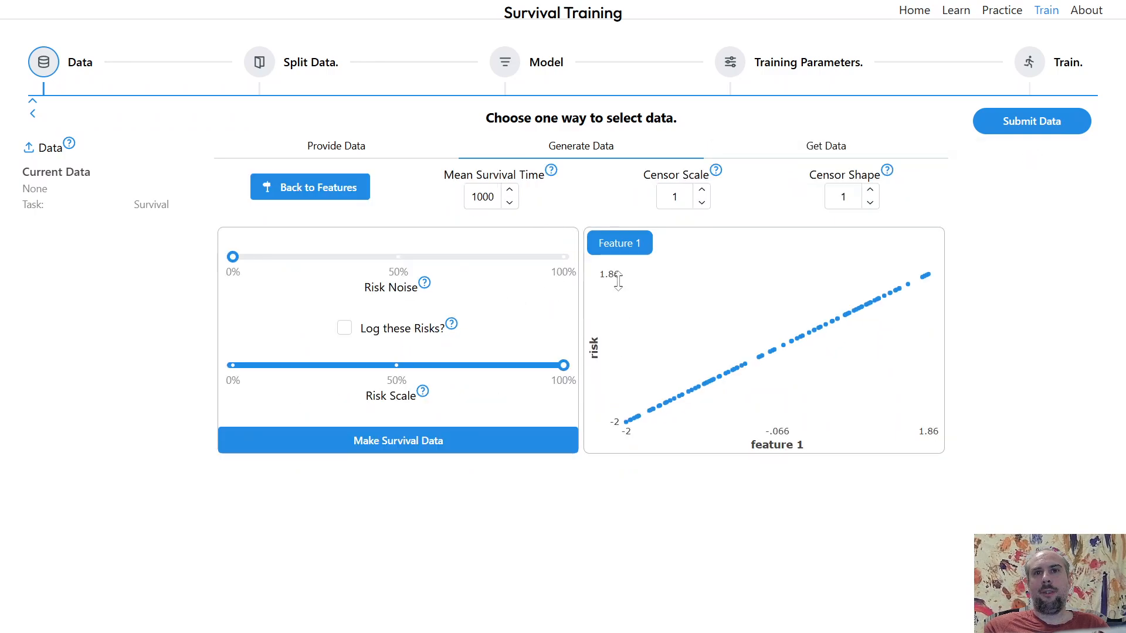
pyautogui.click(1043, 133)
pyautogui.click(469, 448)
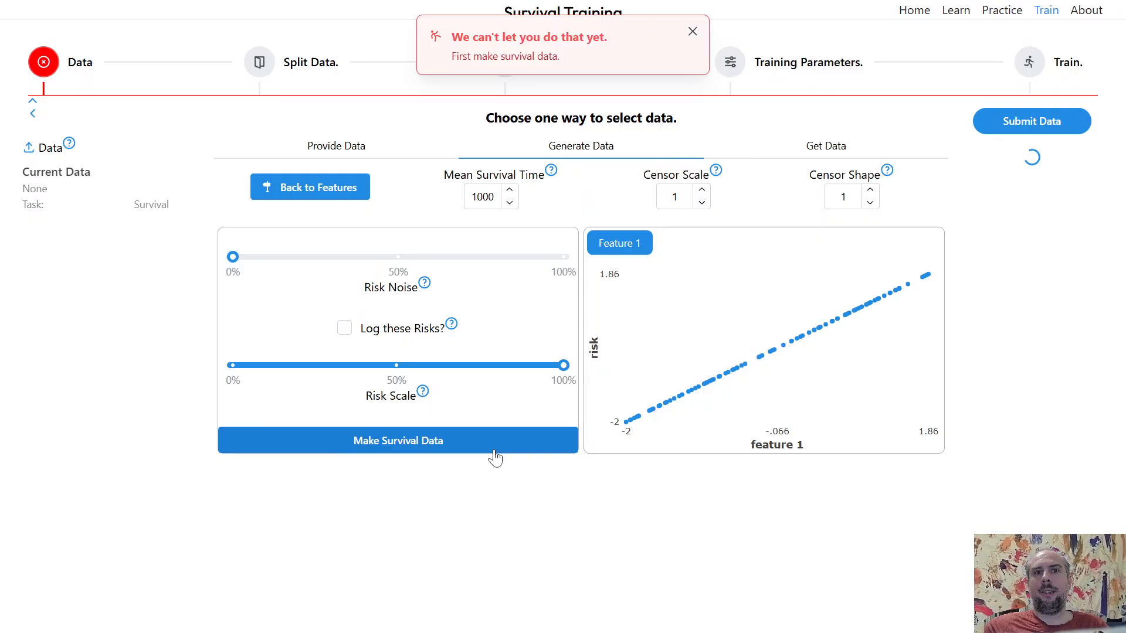
# - Submit the 100-sample data, open its analysis, and find the optimal cutoff
pyautogui.click(1018, 130)
pyautogui.click(692, 31)
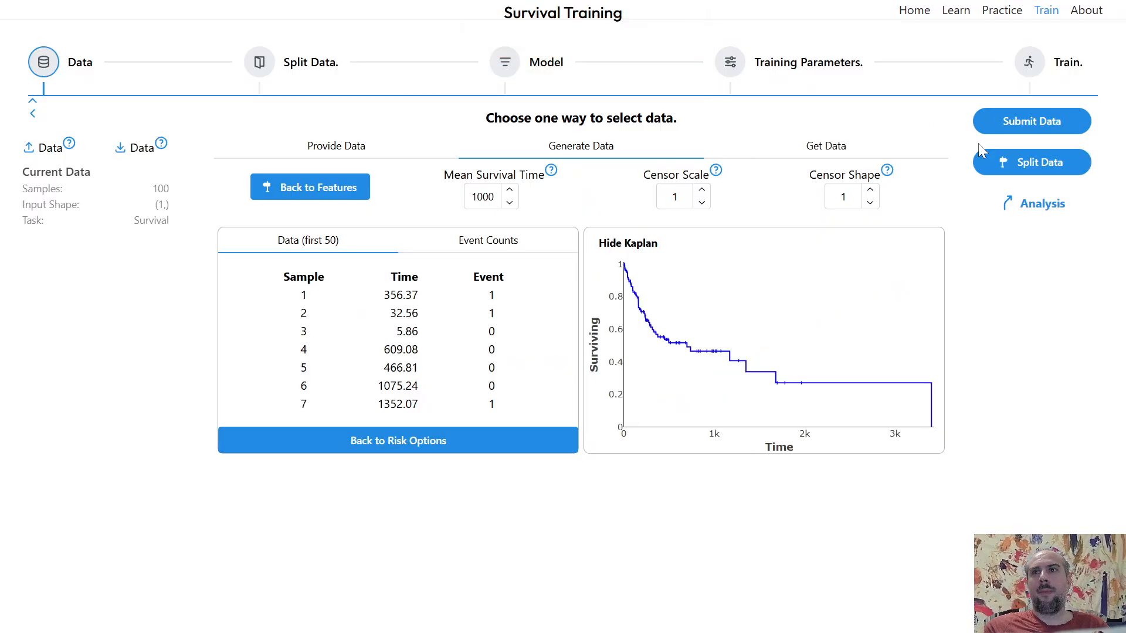
pyautogui.click(1033, 206)
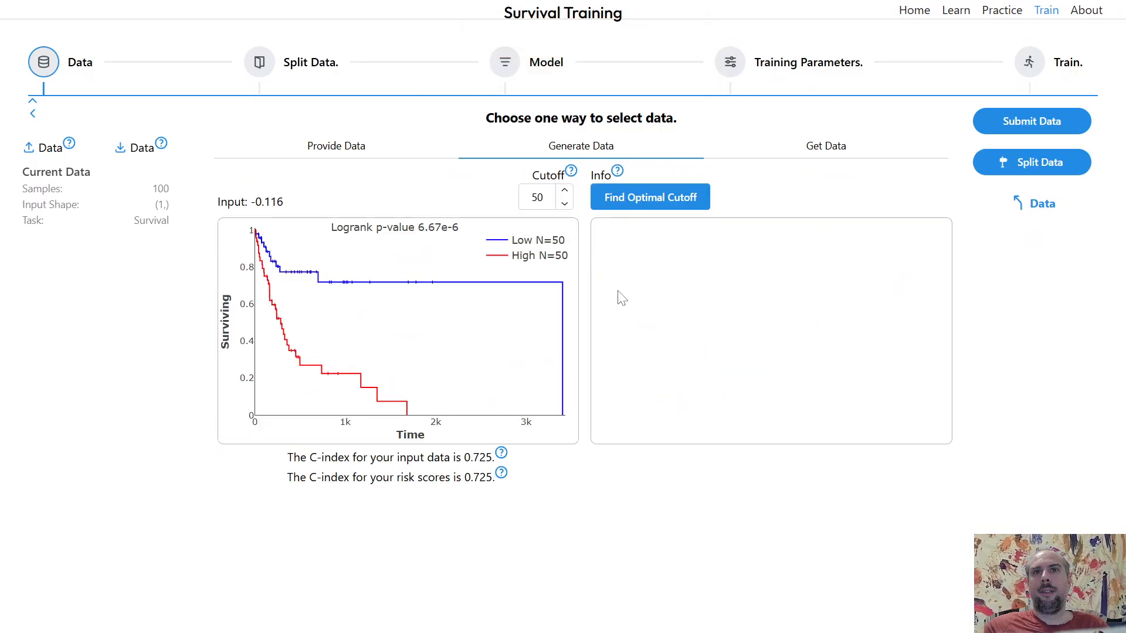
pyautogui.click(661, 205)
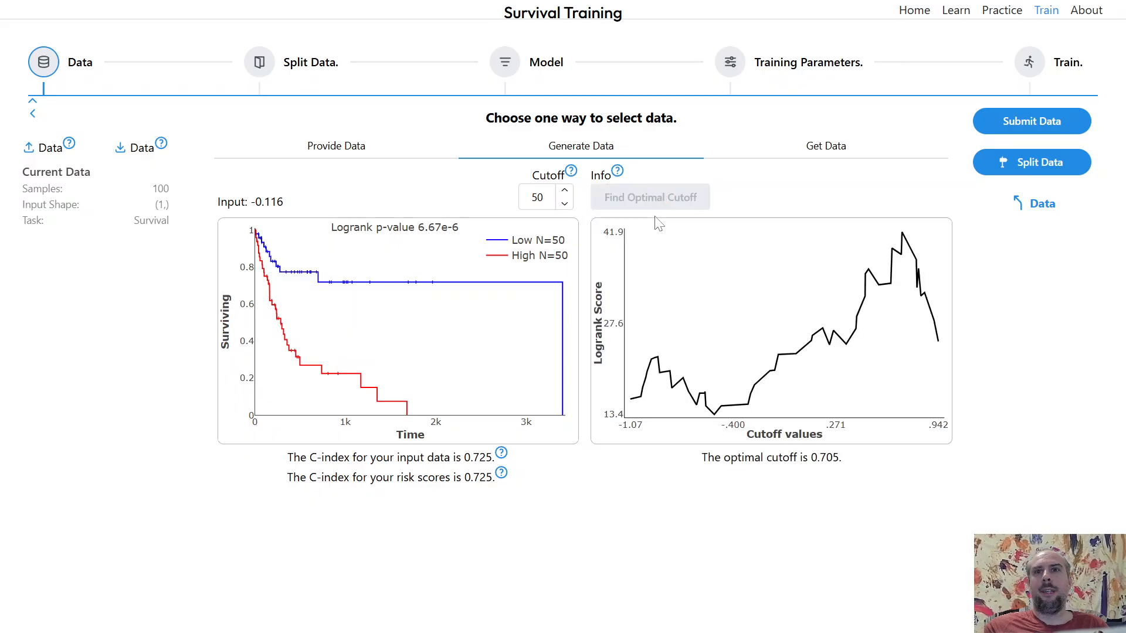
# - Regenerate the 100-sample data at censor scale 1, submit it, and find its optimal cutoff
pyautogui.click(1035, 205)
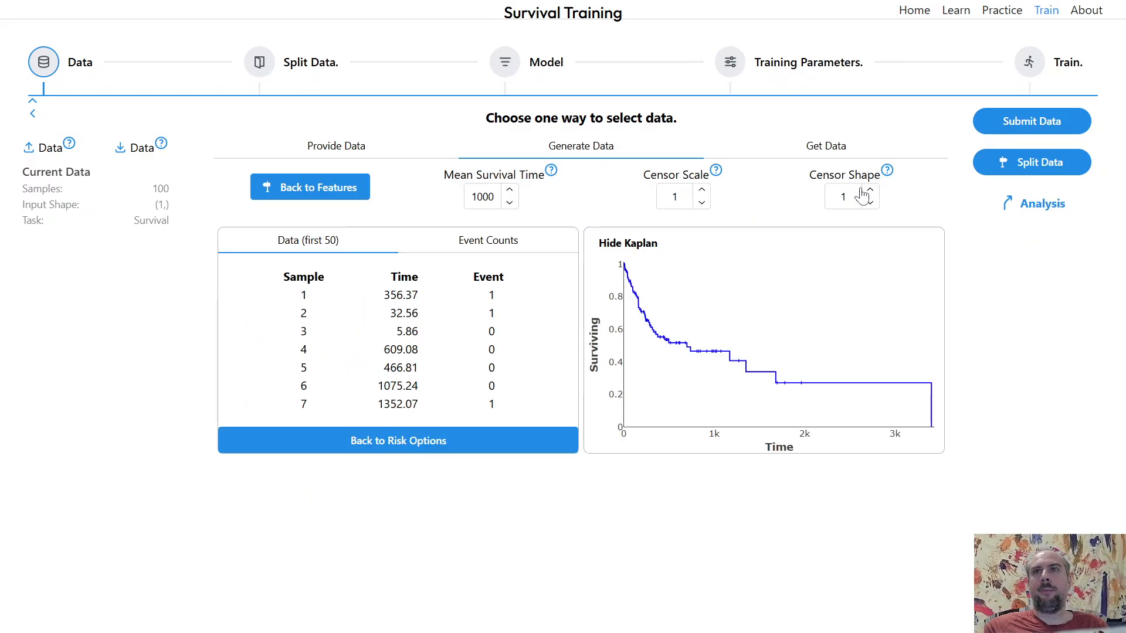
pyautogui.click(702, 189)
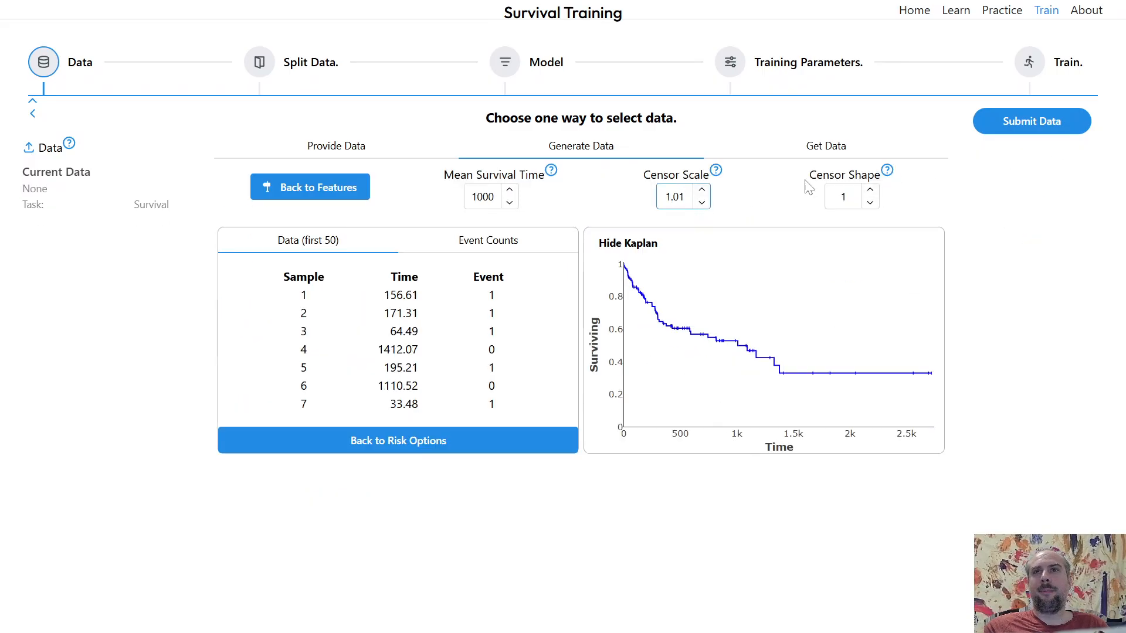
pyautogui.click(702, 203)
pyautogui.click(1030, 121)
pyautogui.click(1011, 207)
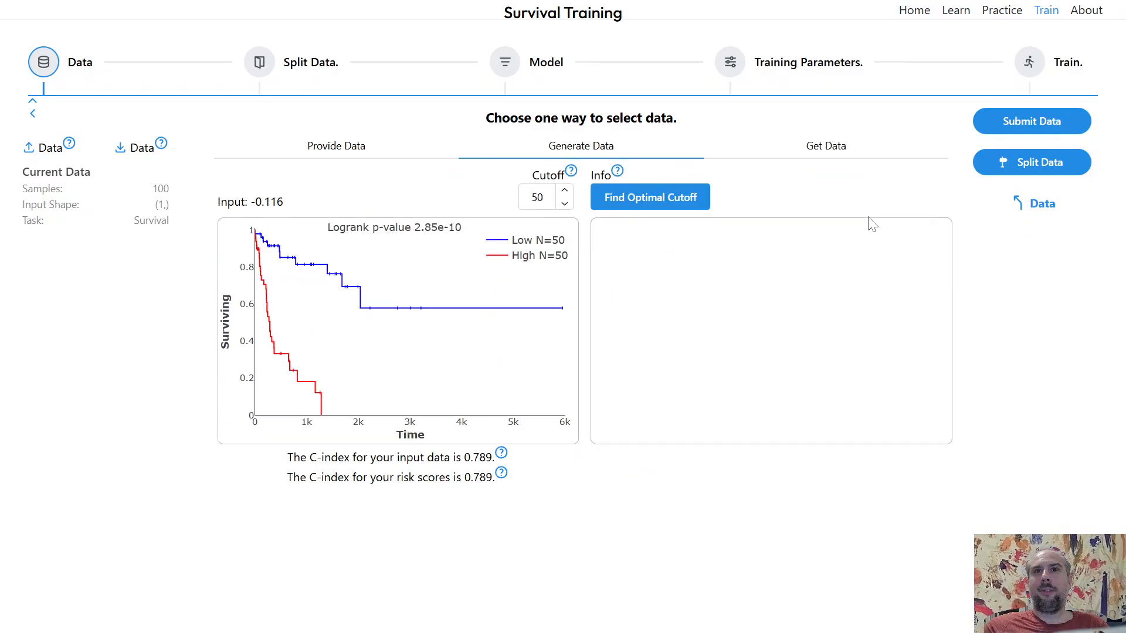
pyautogui.click(684, 200)
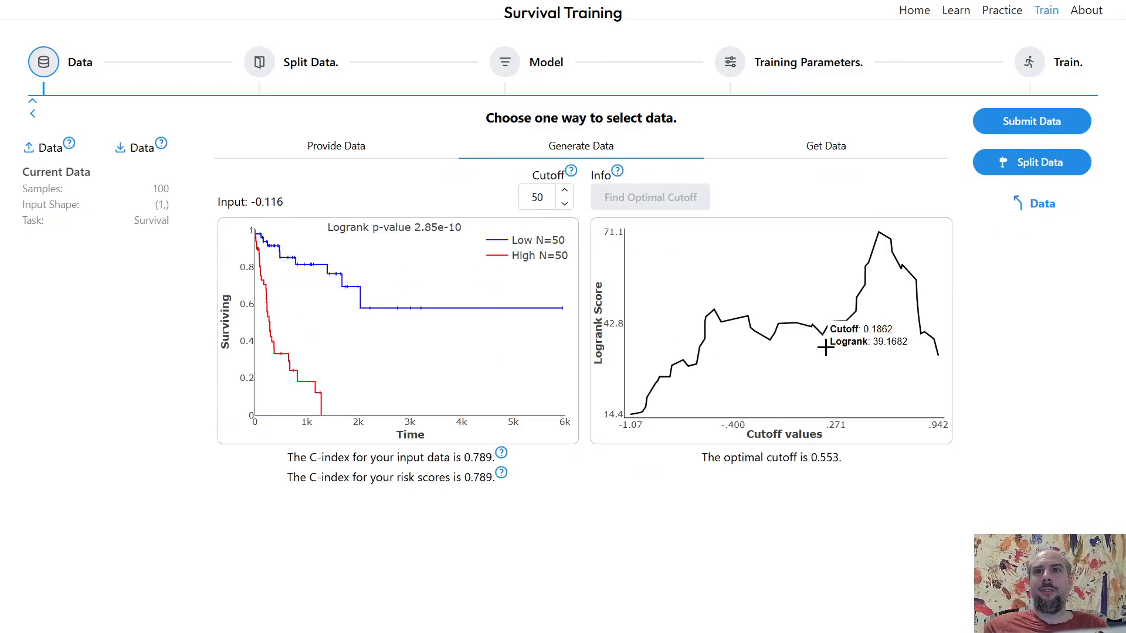
# - Return from the analysis to the feature settings of the generated data
pyautogui.click(1042, 205)
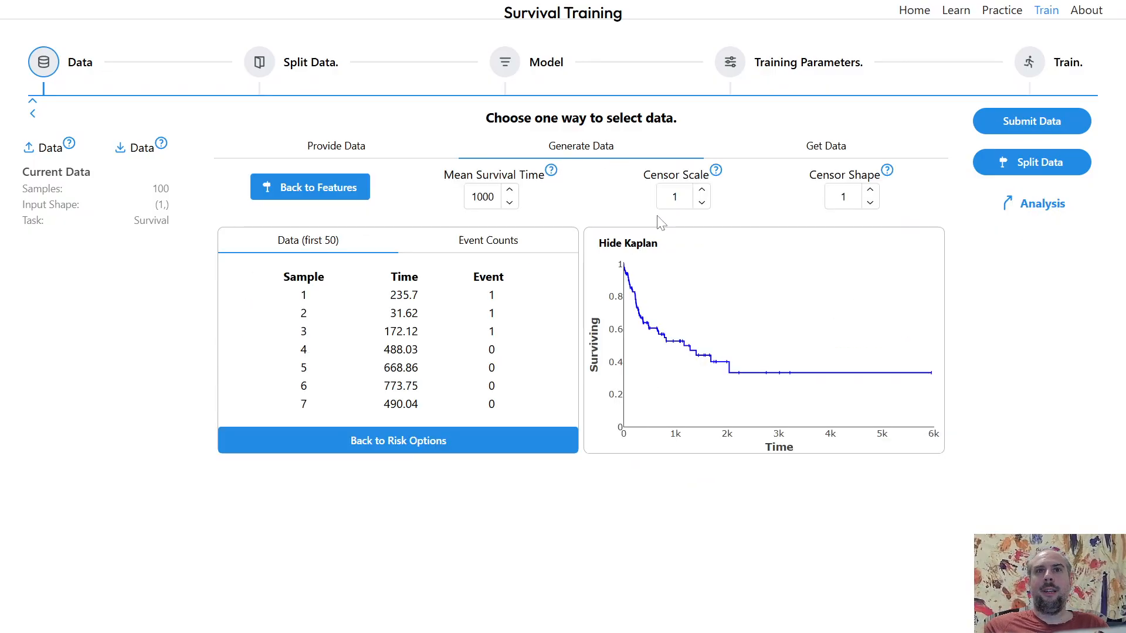
pyautogui.click(352, 197)
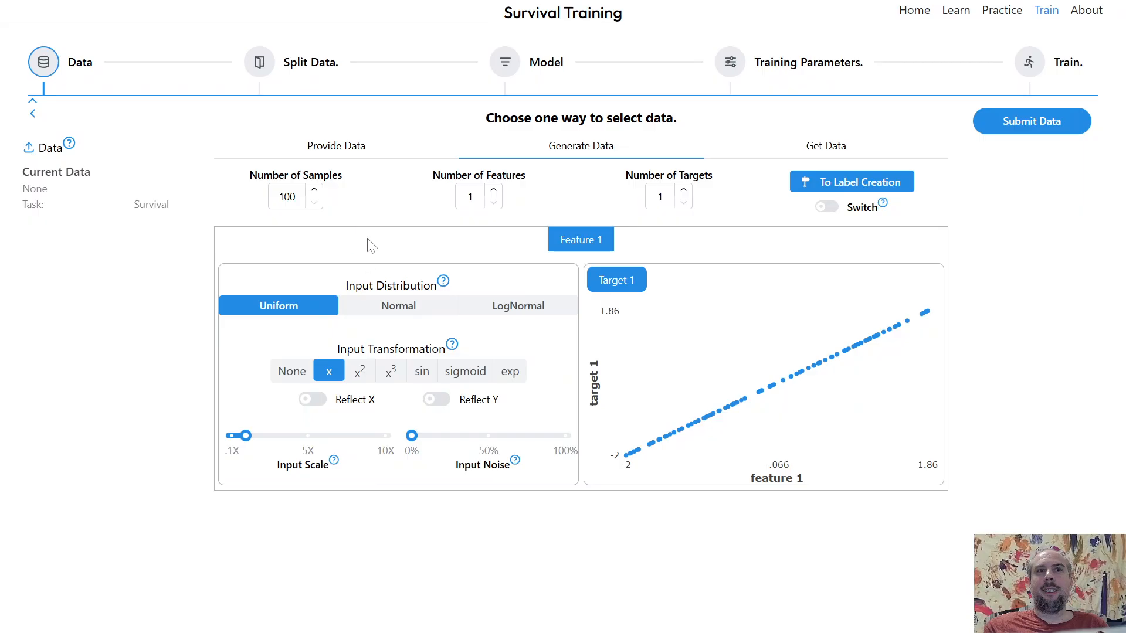